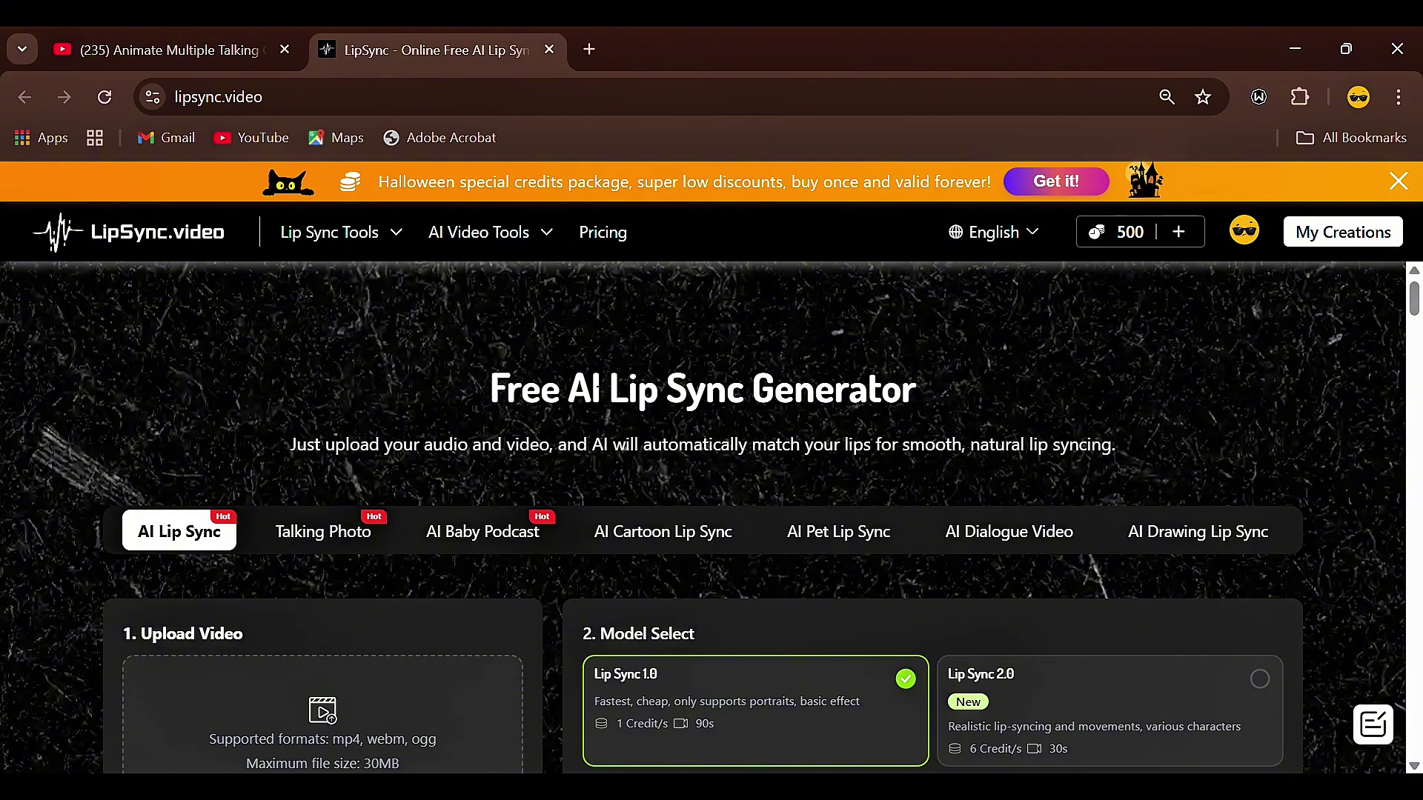
{"action": "scroll", "coordinate": [1182, 410], "scroll_direction": "down", "scroll_amount": 1}
{"action": "scroll", "coordinate": [1182, 411], "scroll_direction": "down", "scroll_amount": 2}
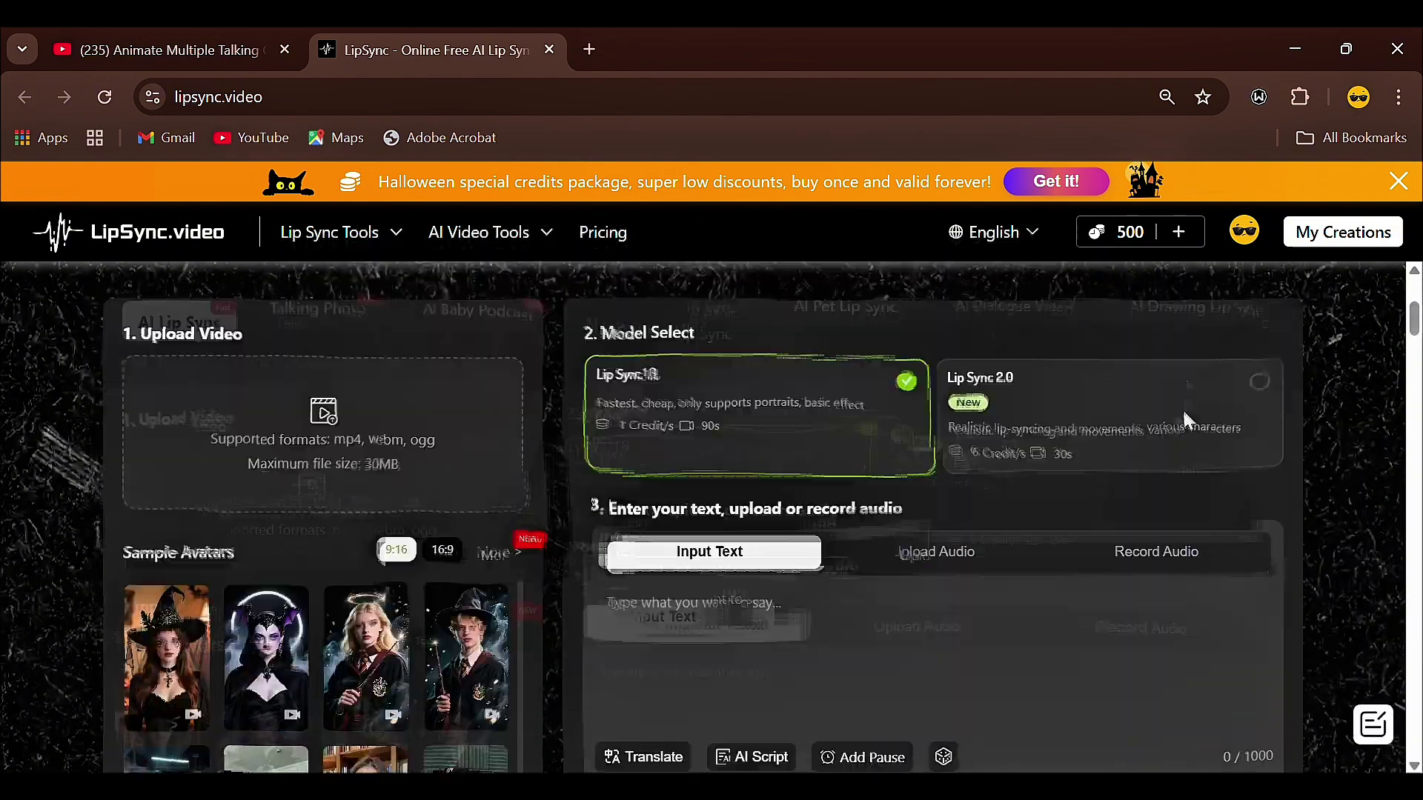
{"action": "scroll", "coordinate": [1182, 410], "scroll_direction": "down", "scroll_amount": 2}
{"action": "scroll", "coordinate": [1184, 412], "scroll_direction": "down", "scroll_amount": 2}
{"action": "scroll", "coordinate": [1183, 410], "scroll_direction": "down", "scroll_amount": 2}
{"action": "scroll", "coordinate": [1182, 411], "scroll_direction": "down", "scroll_amount": 2}
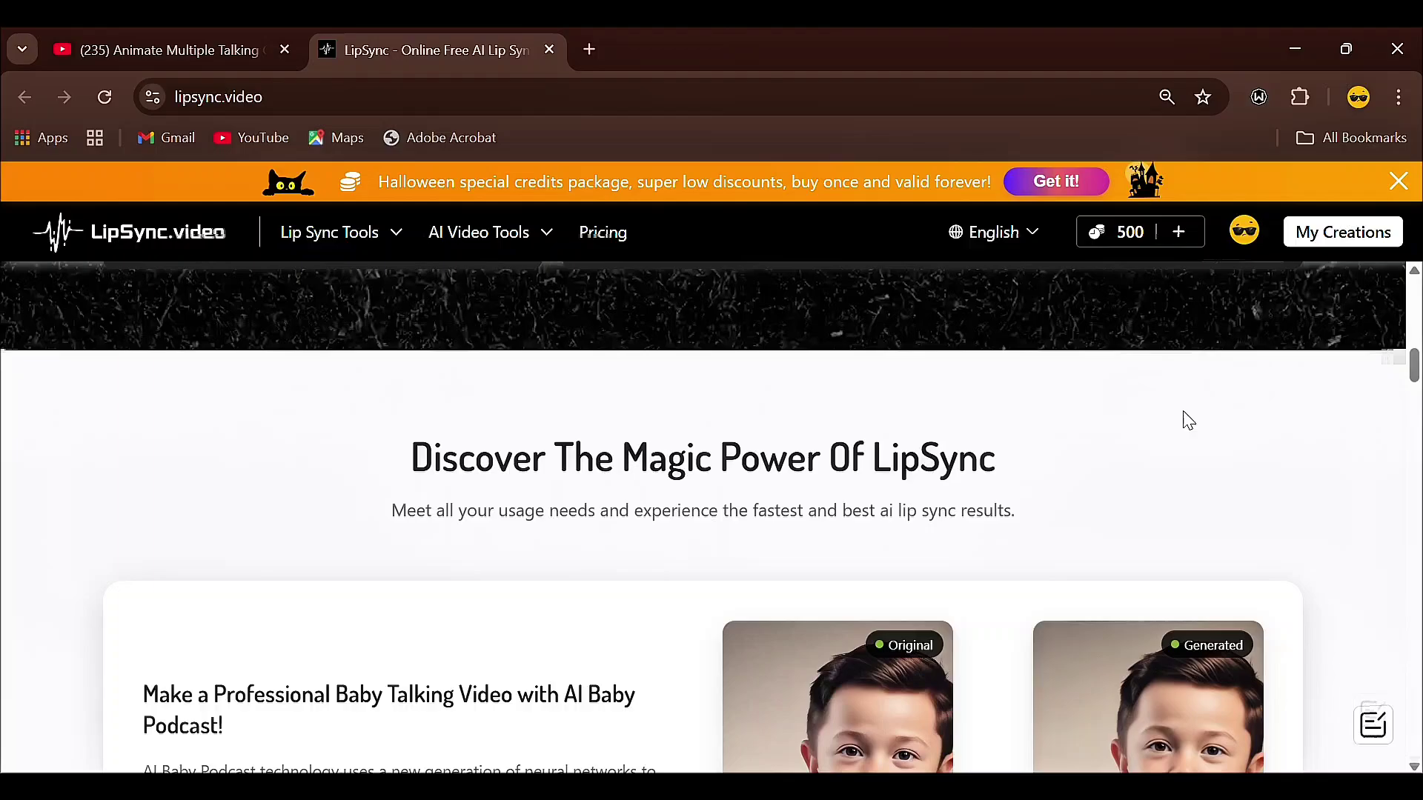
{"action": "scroll", "coordinate": [1183, 411], "scroll_direction": "down", "scroll_amount": 2}
{"action": "scroll", "coordinate": [1183, 409], "scroll_direction": "down", "scroll_amount": 1}
{"action": "scroll", "coordinate": [1183, 411], "scroll_direction": "down", "scroll_amount": 3}
{"action": "scroll", "coordinate": [1184, 410], "scroll_direction": "down", "scroll_amount": 4}
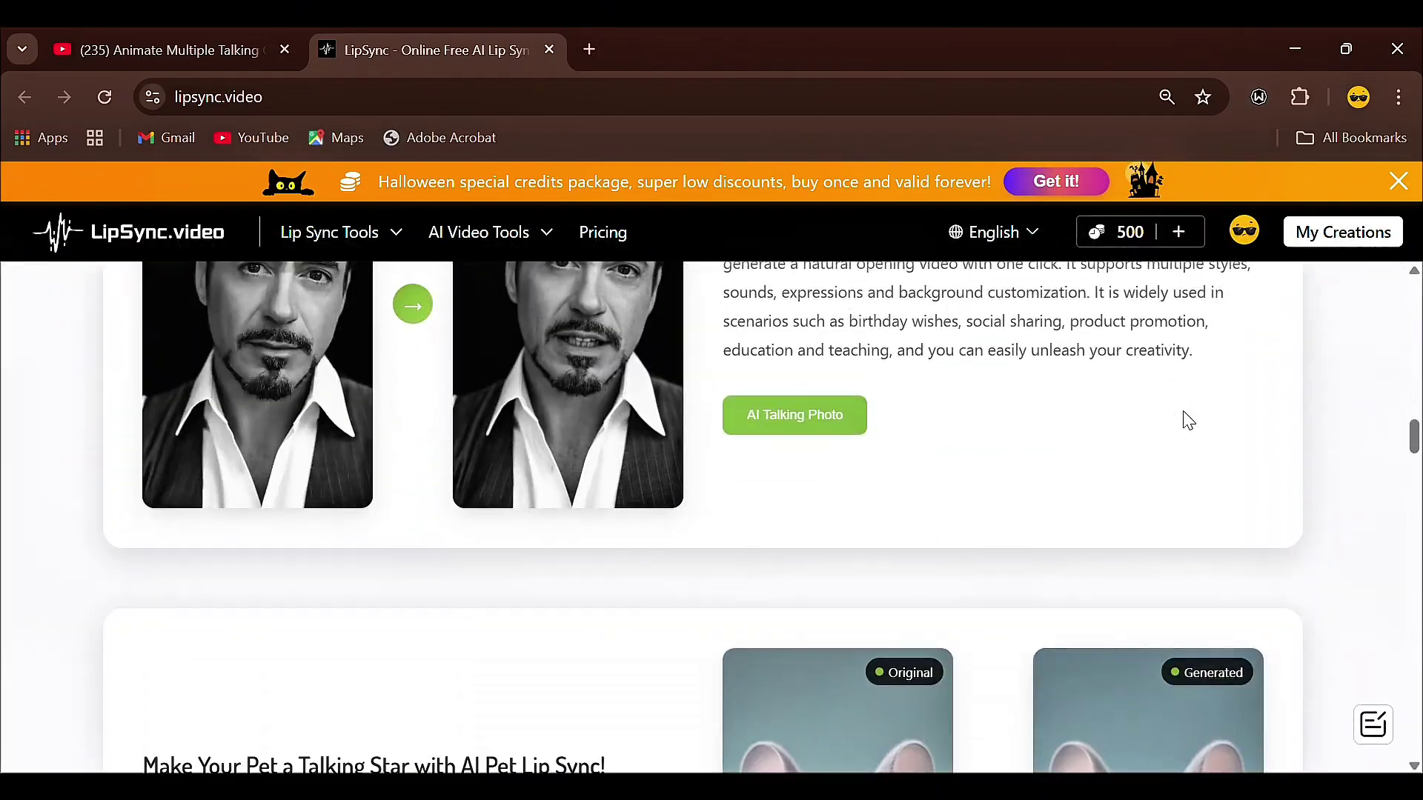
{"action": "scroll", "coordinate": [1183, 413], "scroll_direction": "up", "scroll_amount": 4}
{"action": "scroll", "coordinate": [1183, 410], "scroll_direction": "up", "scroll_amount": 3}
{"action": "scroll", "coordinate": [1183, 410], "scroll_direction": "up", "scroll_amount": 1}
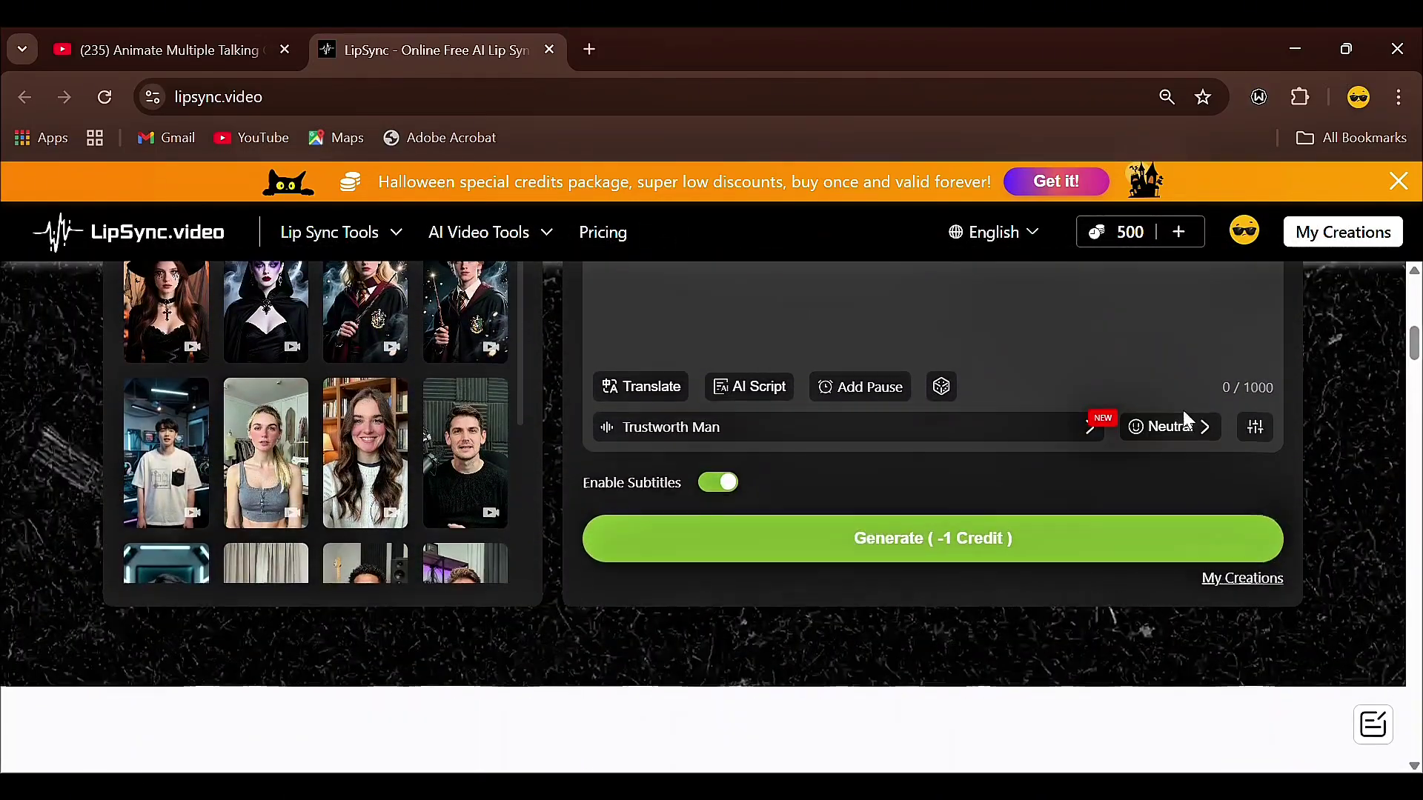
{"action": "scroll", "coordinate": [1182, 410], "scroll_direction": "up", "scroll_amount": 1}
{"action": "scroll", "coordinate": [1181, 408], "scroll_direction": "up", "scroll_amount": 2}
{"action": "scroll", "coordinate": [1181, 408], "scroll_direction": "up", "scroll_amount": 2}
{"action": "scroll", "coordinate": [1181, 408], "scroll_direction": "up", "scroll_amount": 1}
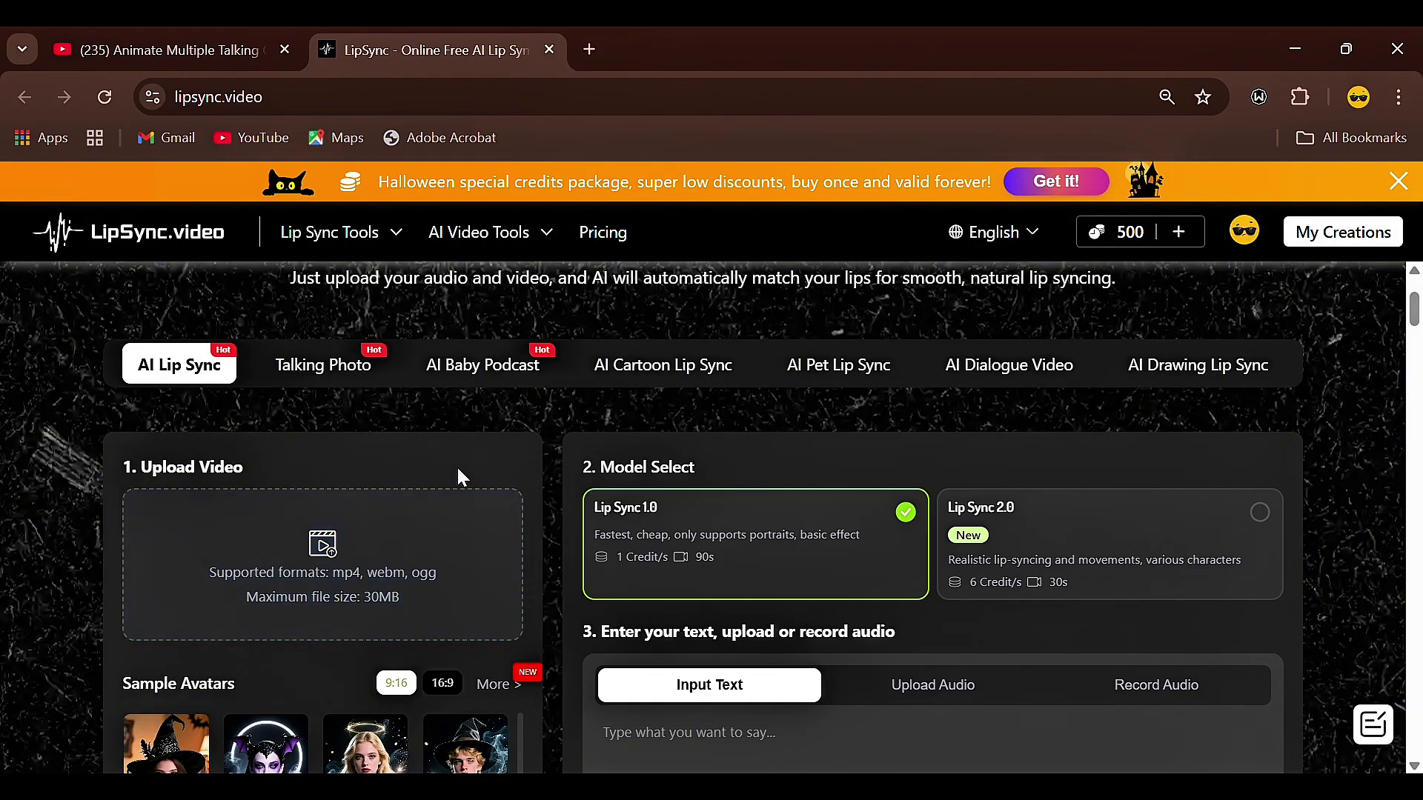
{"action": "scroll", "coordinate": [456, 473], "scroll_direction": "down", "scroll_amount": 2}
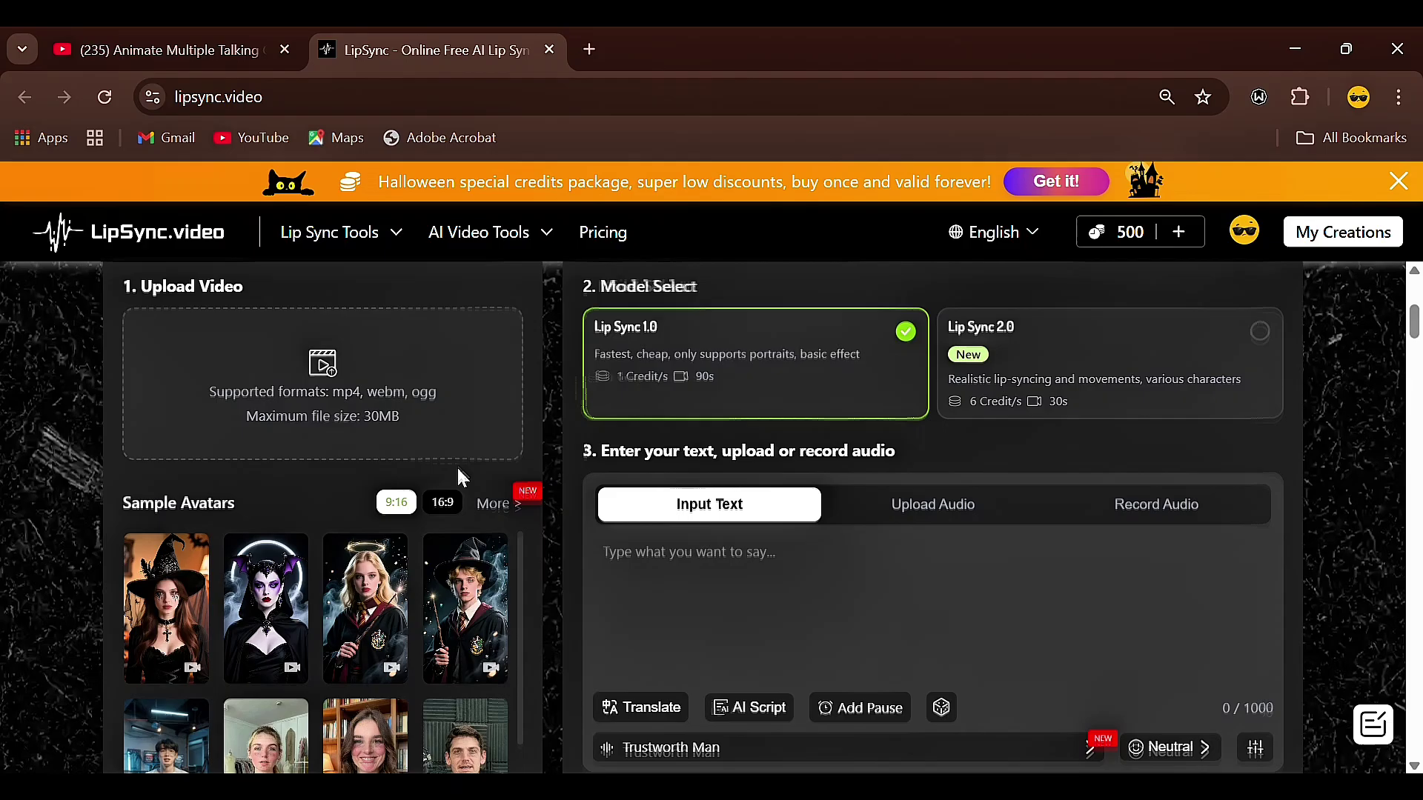
{"action": "scroll", "coordinate": [327, 371], "scroll_direction": "up", "scroll_amount": 3}
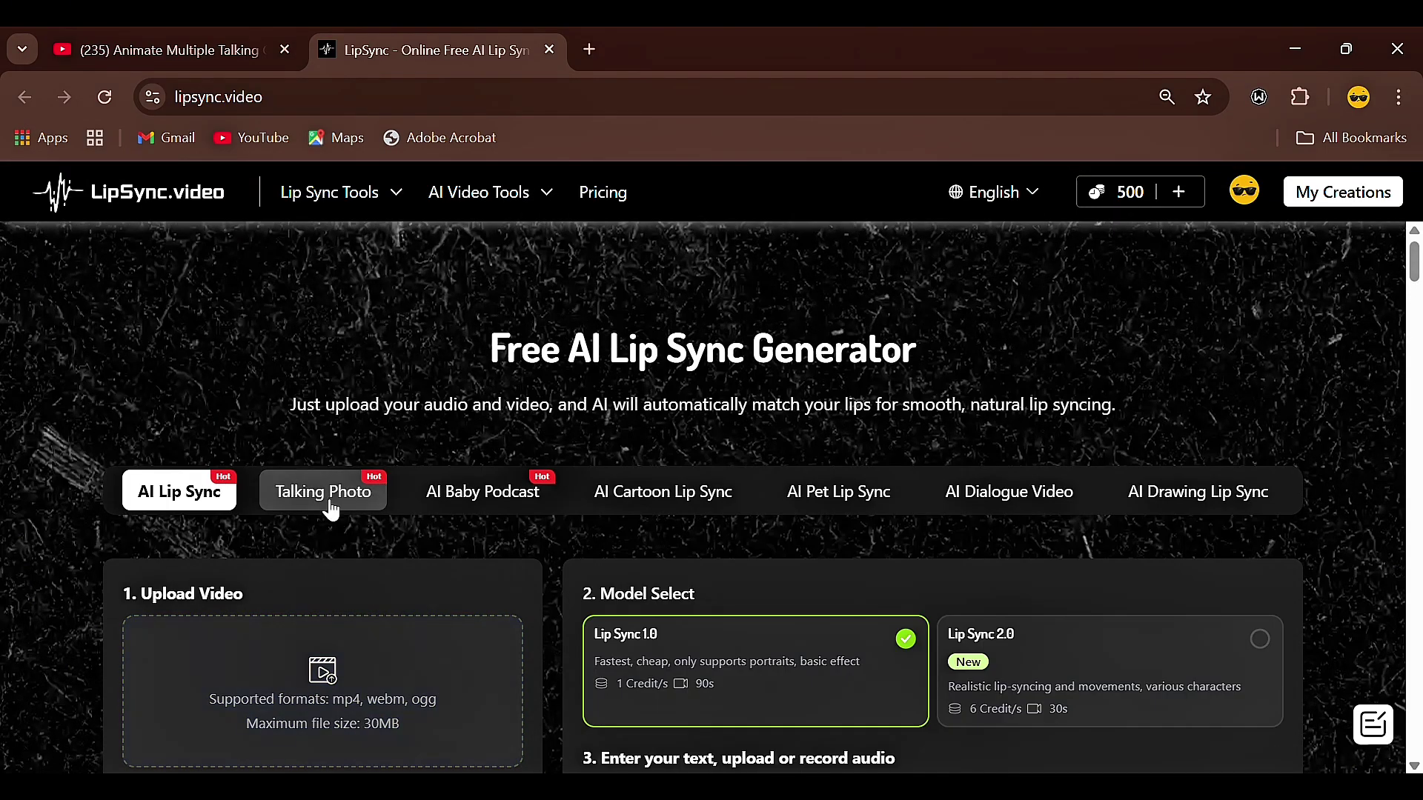
Open the Talking Photo Generator and the AI Baby Podcast Generator in separate new tabs.
{"action": "left_click", "coordinate": [323, 505]}
{"action": "scroll", "coordinate": [321, 502], "scroll_direction": "down", "scroll_amount": 1}
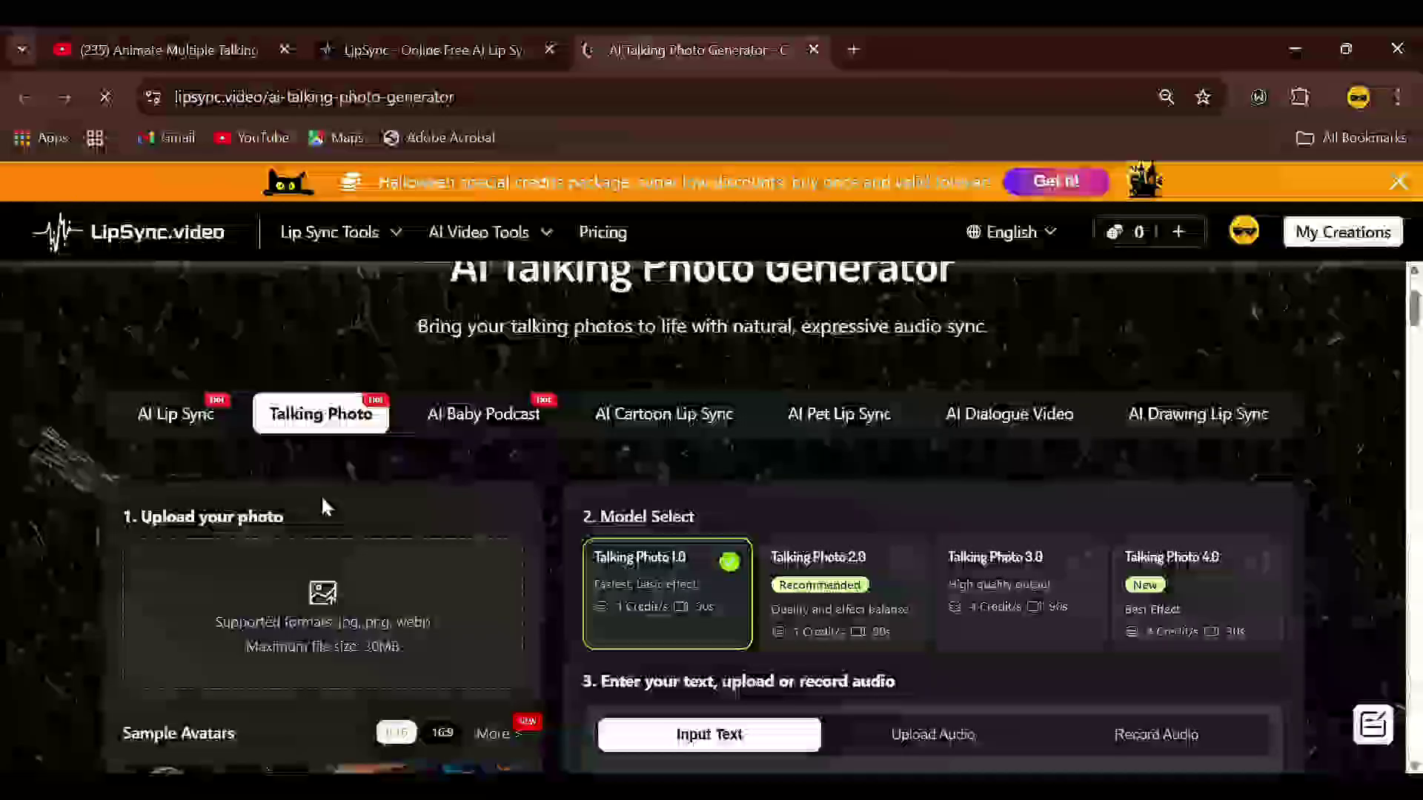
{"action": "scroll", "coordinate": [334, 506], "scroll_direction": "down", "scroll_amount": 1}
{"action": "scroll", "coordinate": [378, 522], "scroll_direction": "down", "scroll_amount": 2}
{"action": "scroll", "coordinate": [379, 522], "scroll_direction": "up", "scroll_amount": 4}
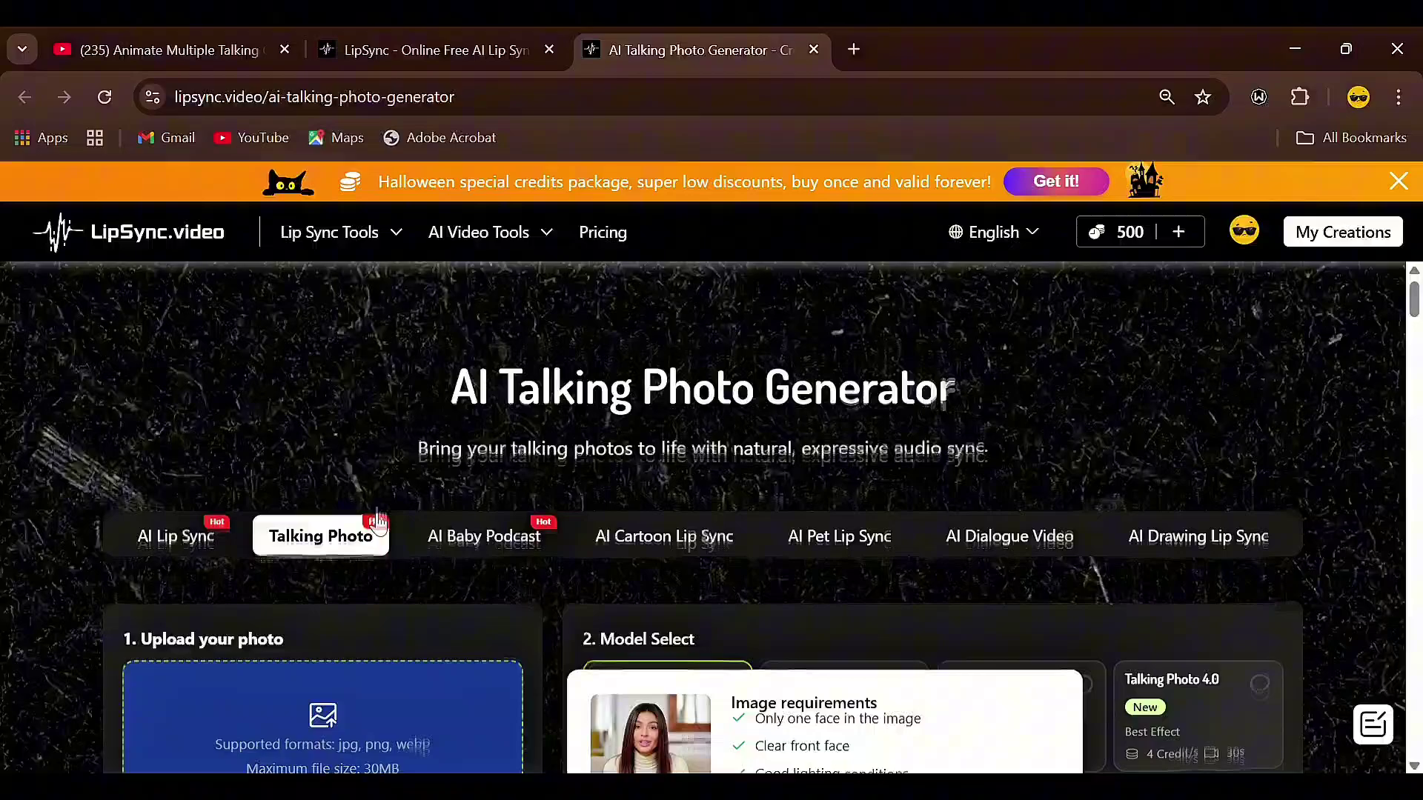
{"action": "scroll", "coordinate": [620, 558], "scroll_direction": "down", "scroll_amount": 4}
{"action": "scroll", "coordinate": [618, 545], "scroll_direction": "up", "scroll_amount": 1}
{"action": "scroll", "coordinate": [615, 511], "scroll_direction": "up", "scroll_amount": 2}
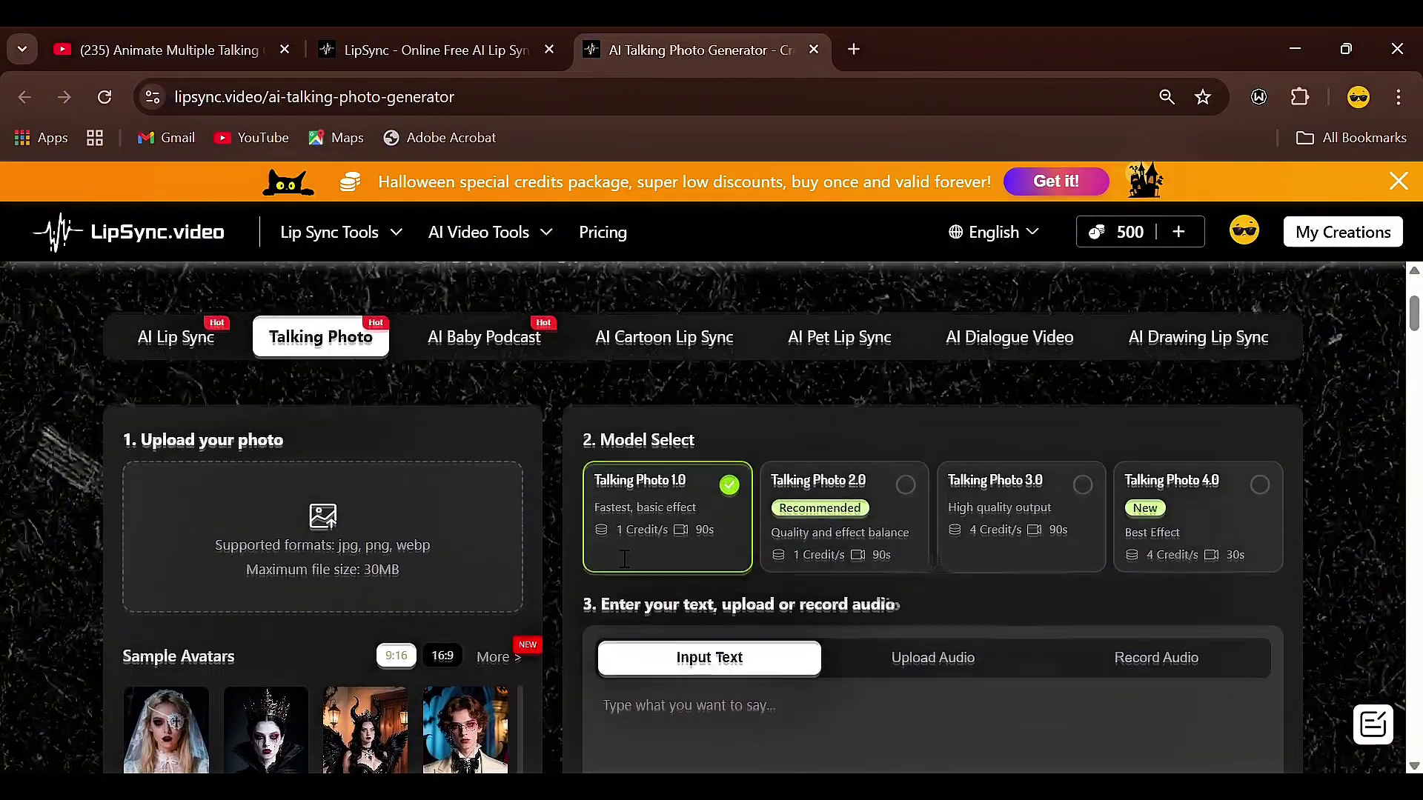
{"action": "scroll", "coordinate": [606, 470], "scroll_direction": "up", "scroll_amount": 2}
{"action": "left_click", "coordinate": [480, 564]}
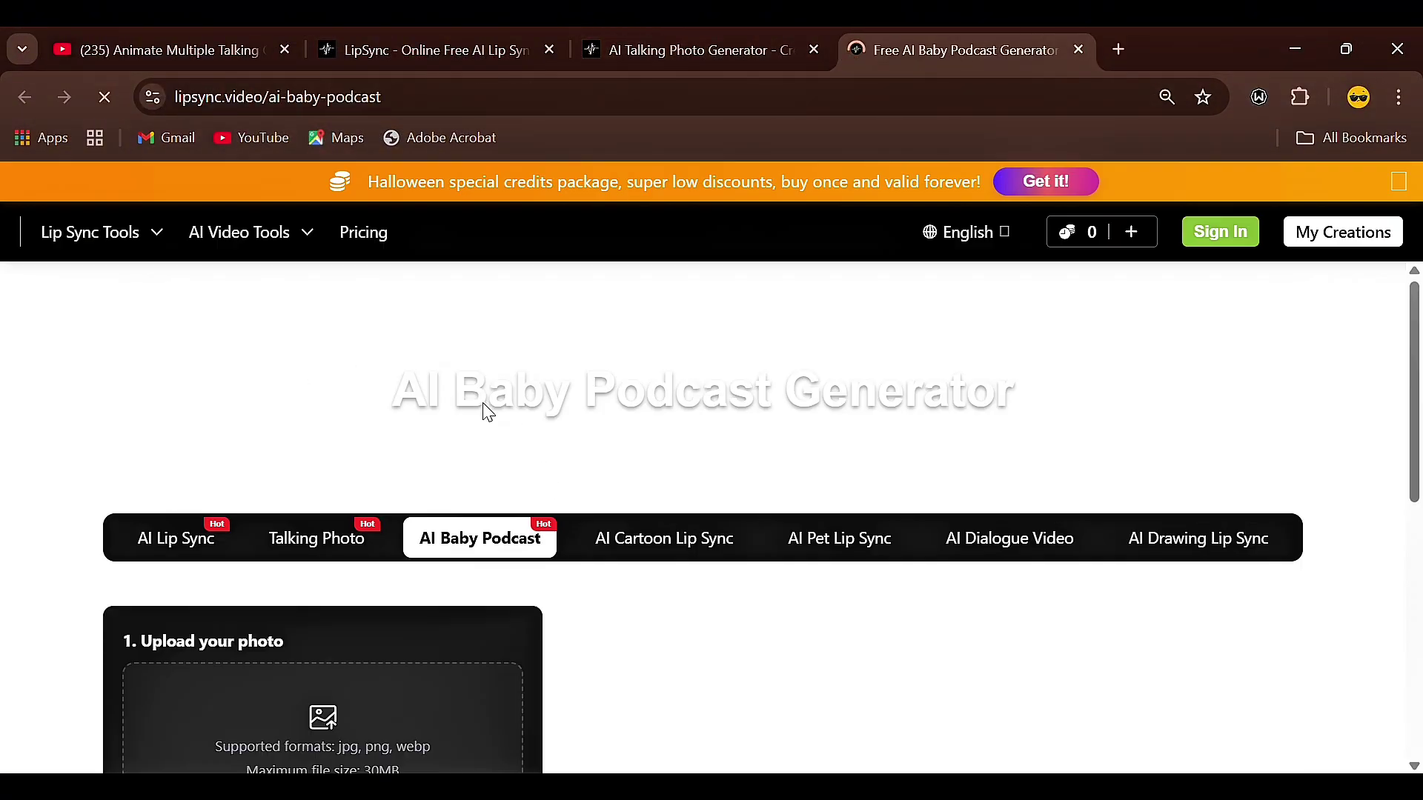
{"action": "scroll", "coordinate": [523, 467], "scroll_direction": "down", "scroll_amount": 1}
{"action": "scroll", "coordinate": [524, 472], "scroll_direction": "down", "scroll_amount": 2}
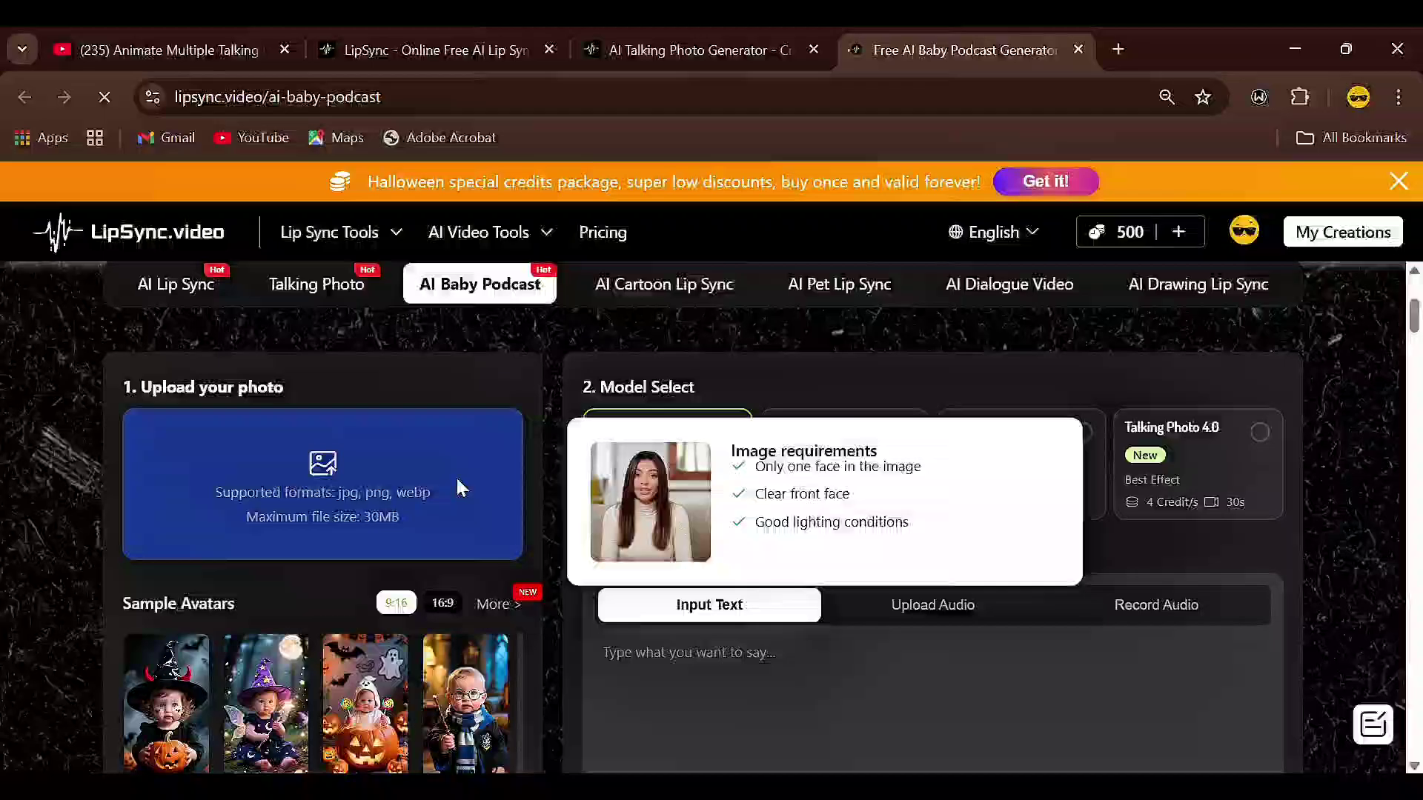
{"action": "scroll", "coordinate": [843, 698], "scroll_direction": "down", "scroll_amount": 2}
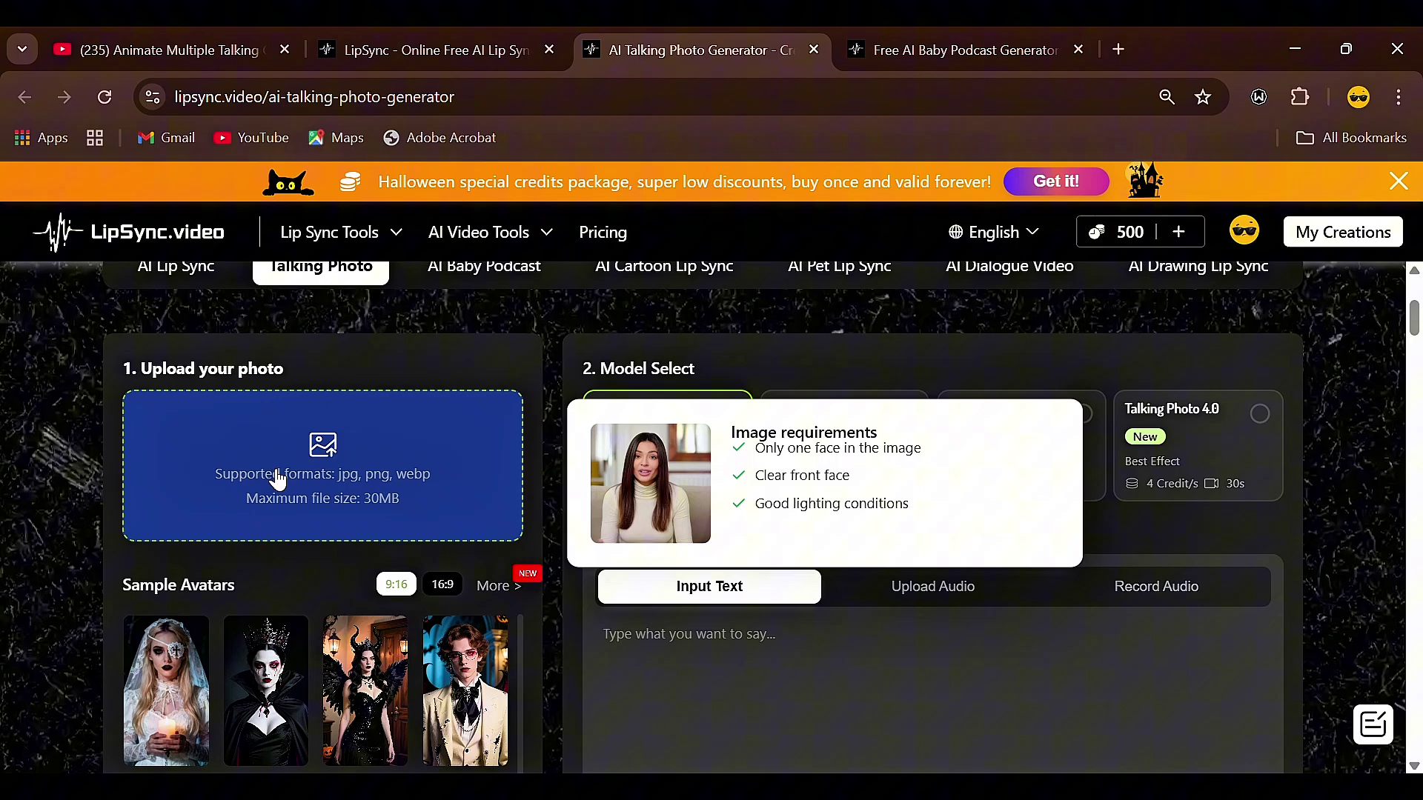
{"action": "scroll", "coordinate": [537, 540], "scroll_direction": "down", "scroll_amount": 1}
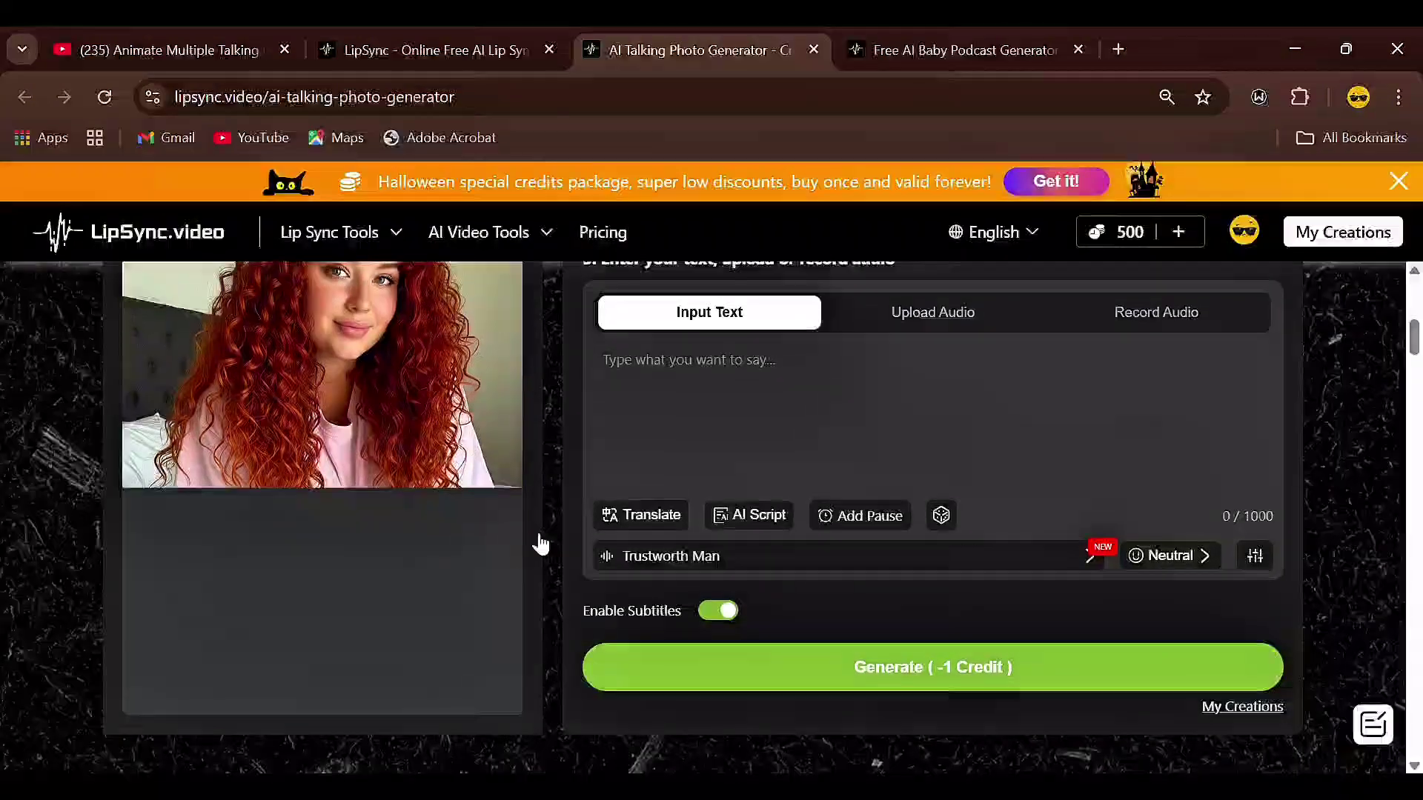
{"action": "scroll", "coordinate": [537, 540], "scroll_direction": "down", "scroll_amount": 2}
{"action": "scroll", "coordinate": [538, 544], "scroll_direction": "up", "scroll_amount": 2}
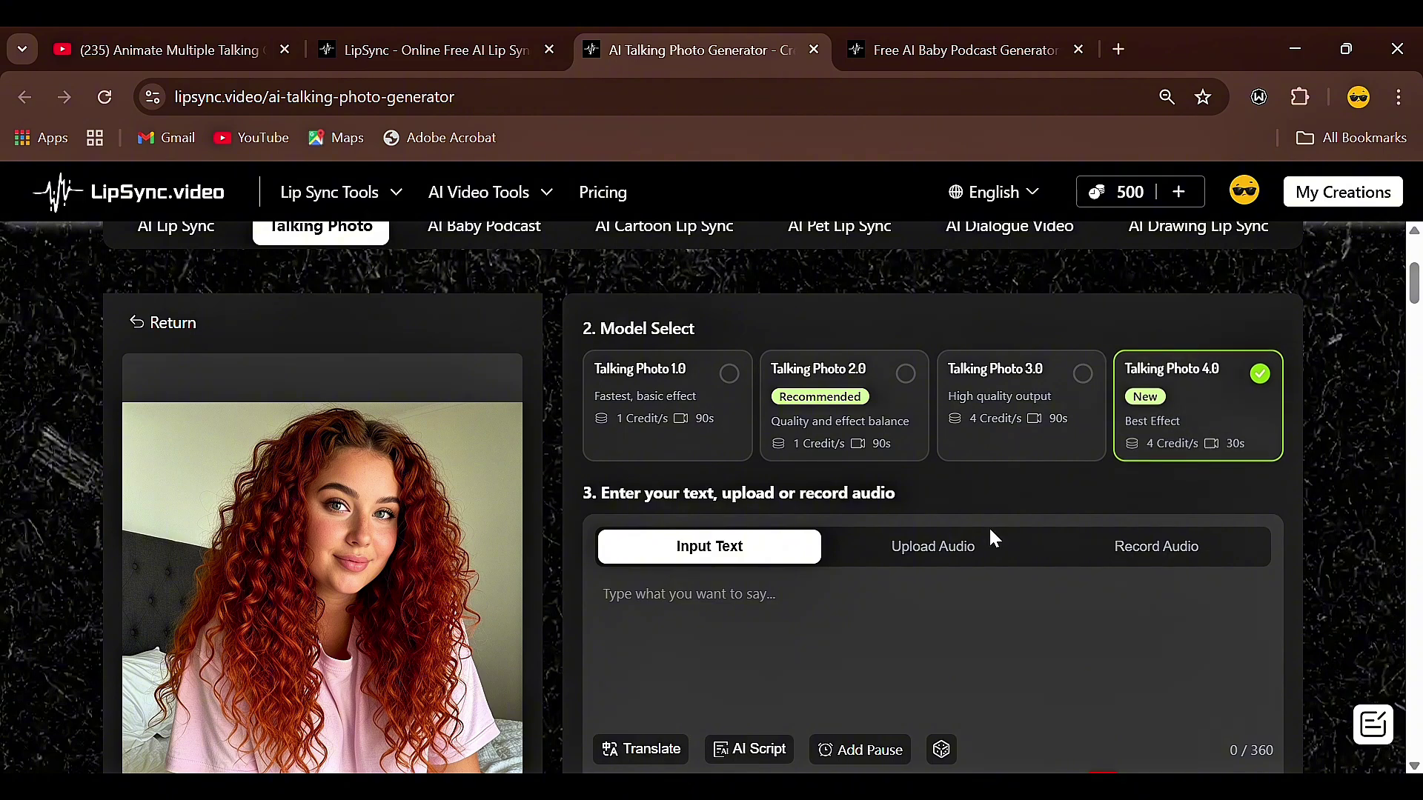
{"action": "scroll", "coordinate": [989, 525], "scroll_direction": "down", "scroll_amount": 2}
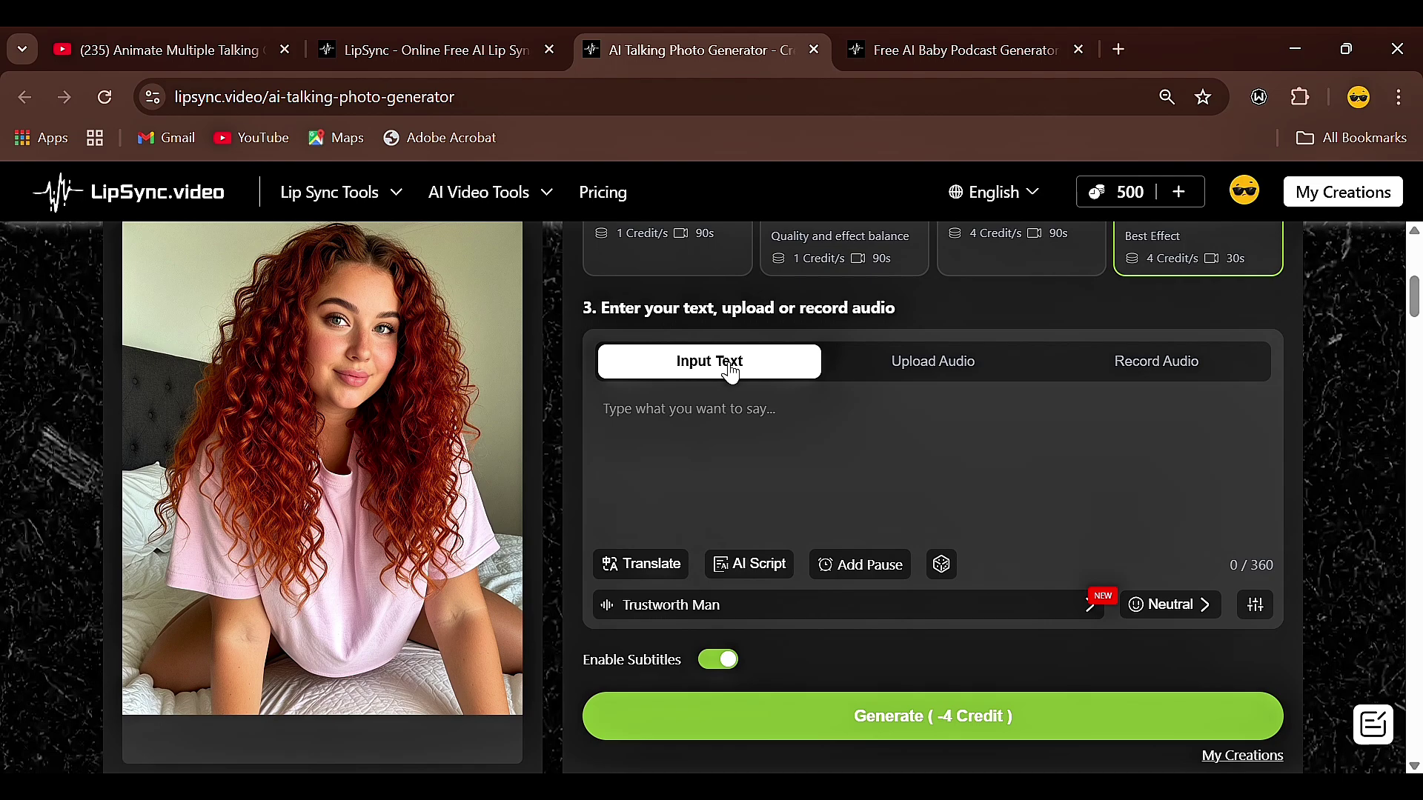
Compare the audio upload and recording options, then return to text input in the script box.
{"action": "left_click", "coordinate": [950, 367]}
{"action": "left_click", "coordinate": [1178, 361]}
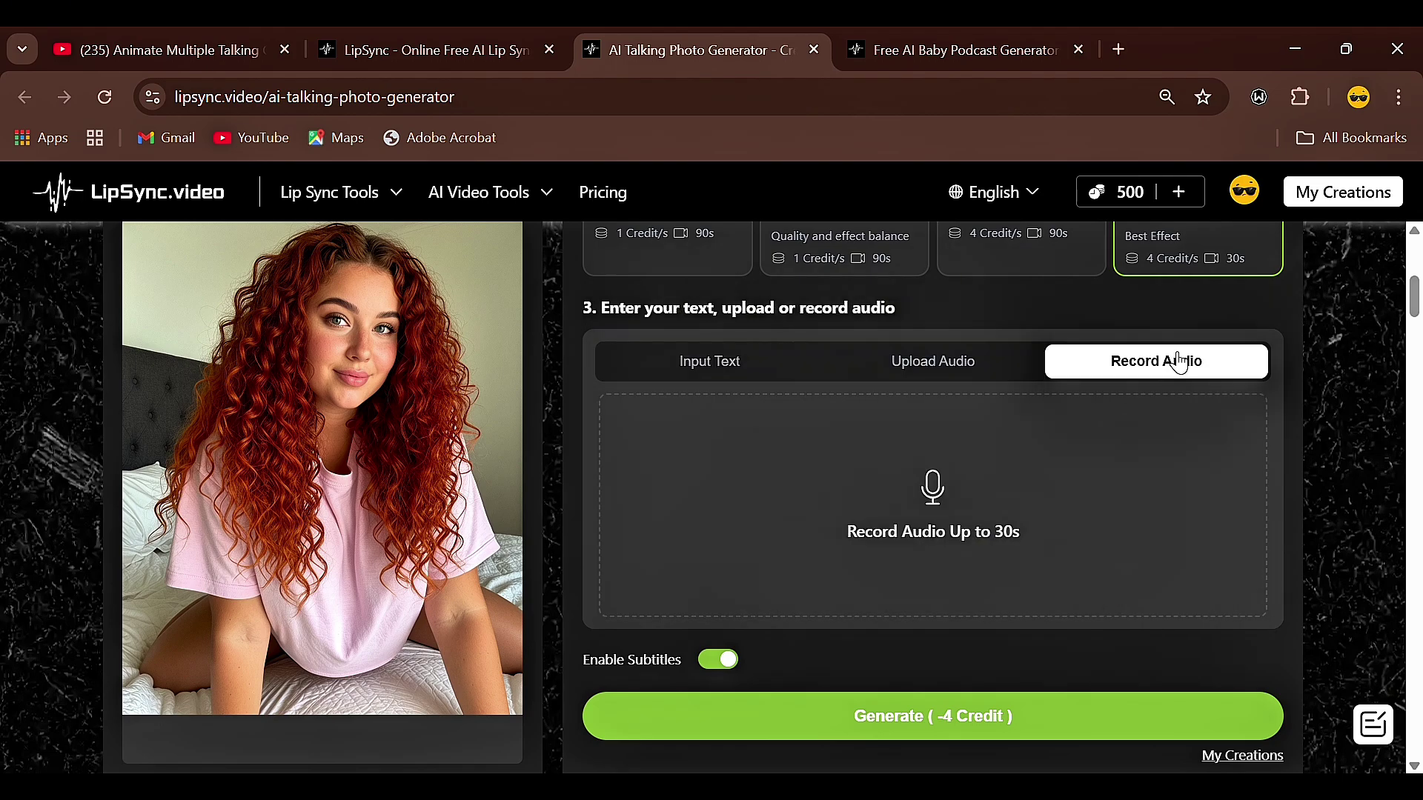
{"action": "left_click", "coordinate": [921, 374]}
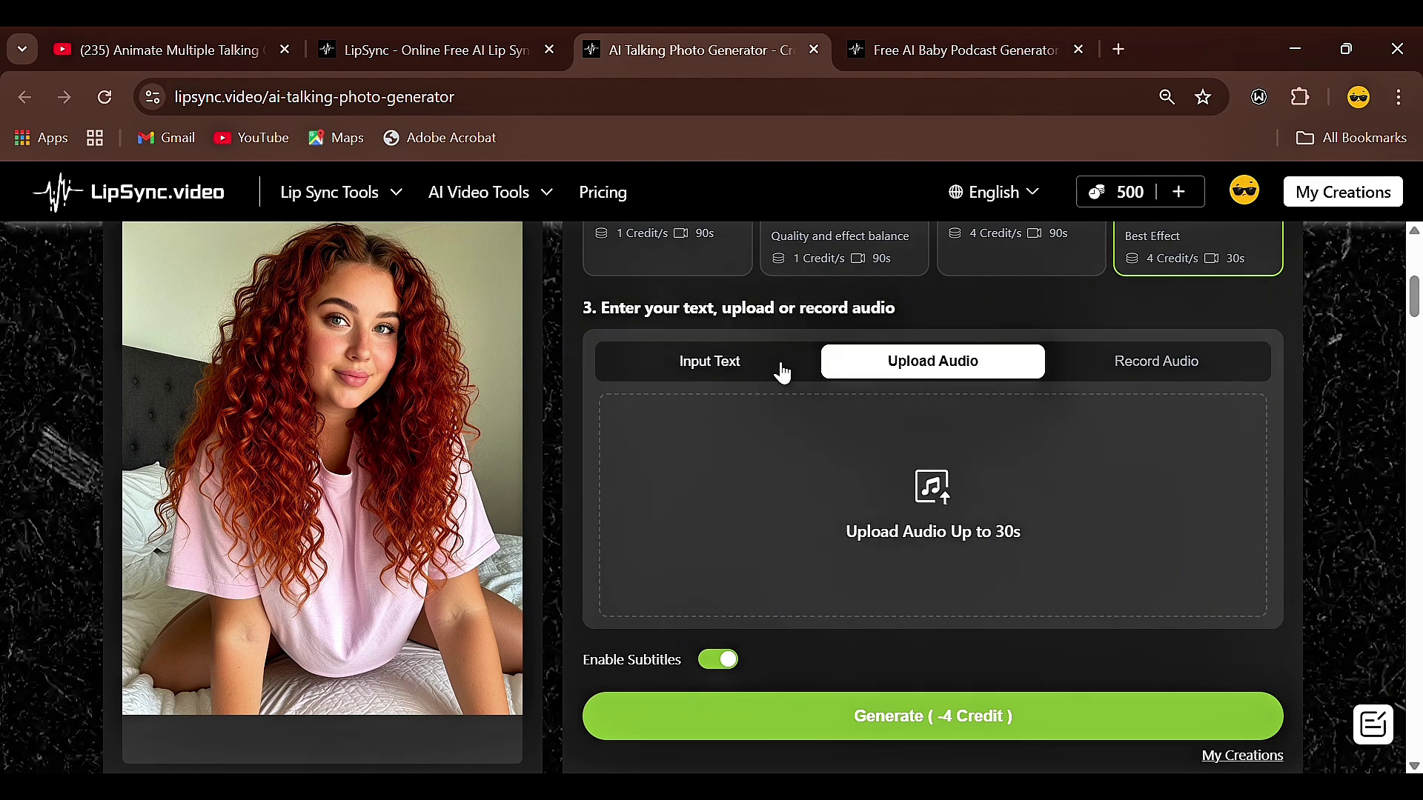
{"action": "left_click", "coordinate": [778, 372]}
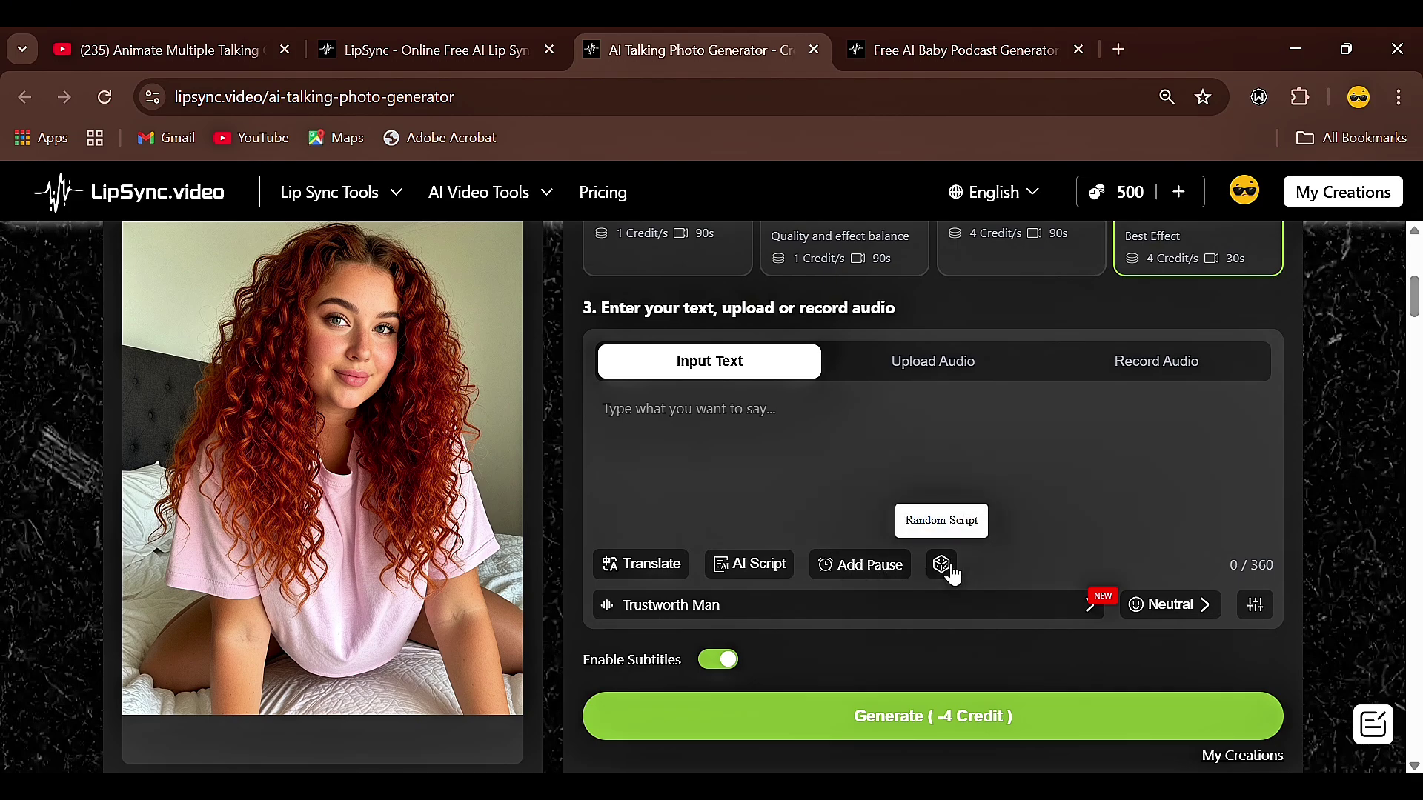
{"action": "left_click", "coordinate": [785, 458]}
{"action": "type", "text": "Hey"}
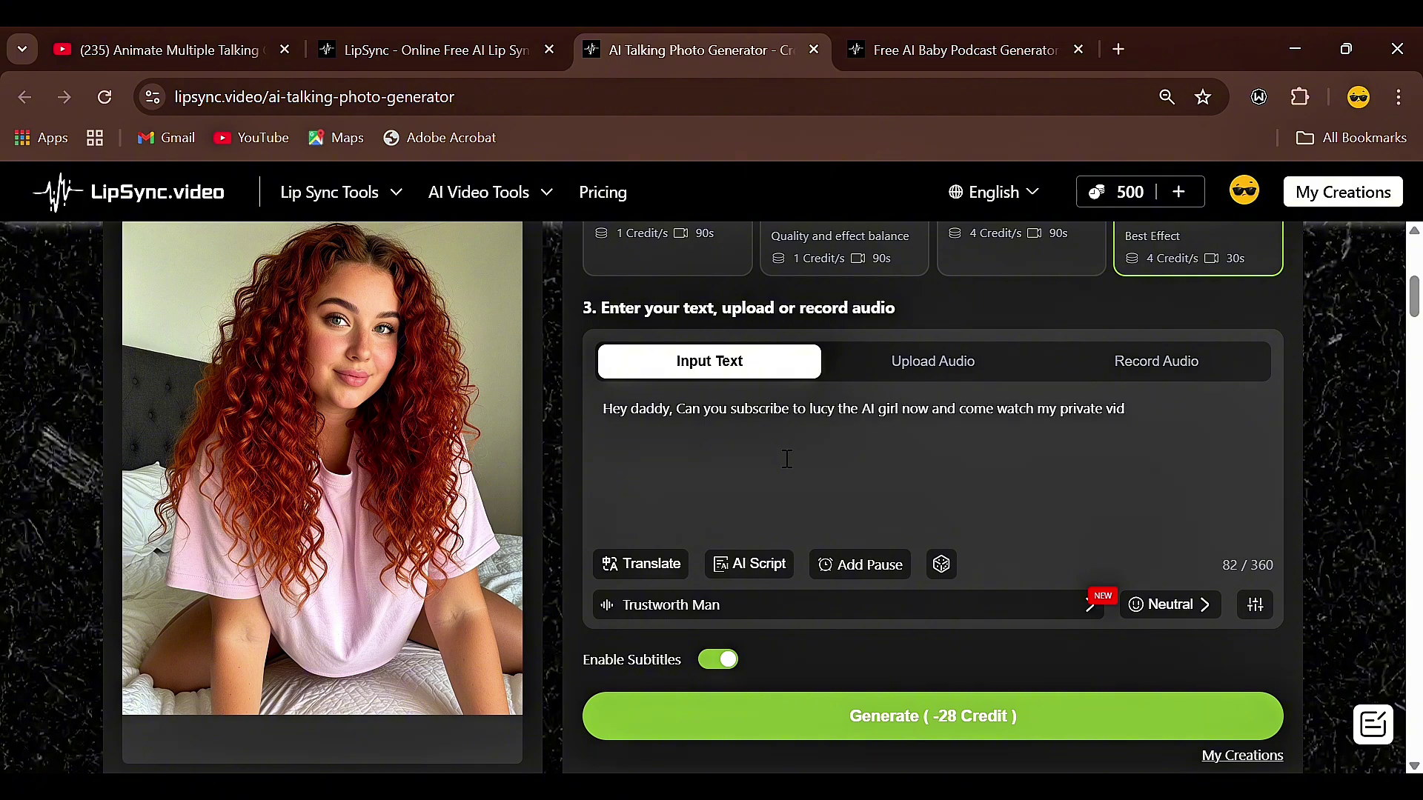
Browse the Language, Gender and Age voice filters, then confirm Whispering girl as the voice.
{"action": "left_click", "coordinate": [1070, 610]}
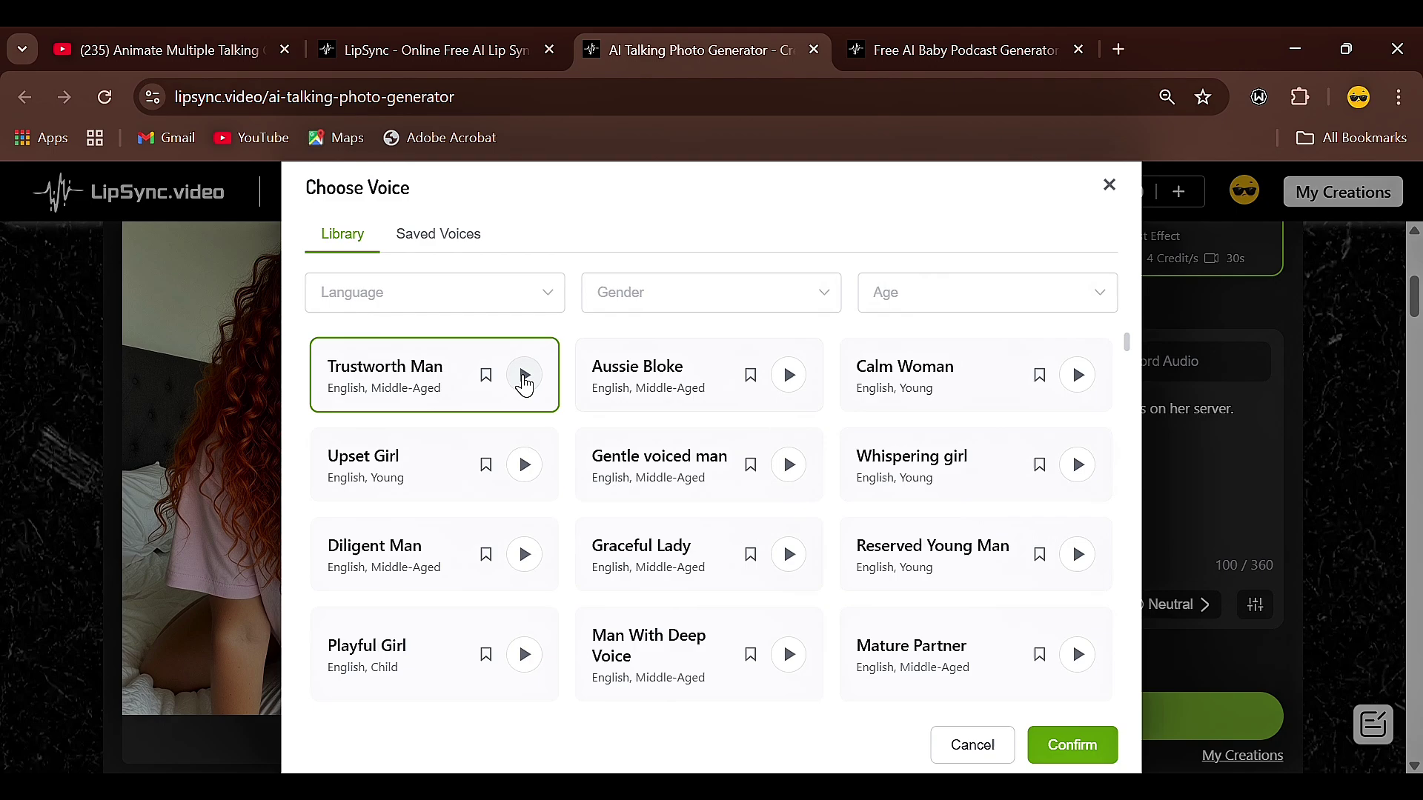
{"action": "left_click", "coordinate": [547, 302]}
{"action": "left_click", "coordinate": [659, 294]}
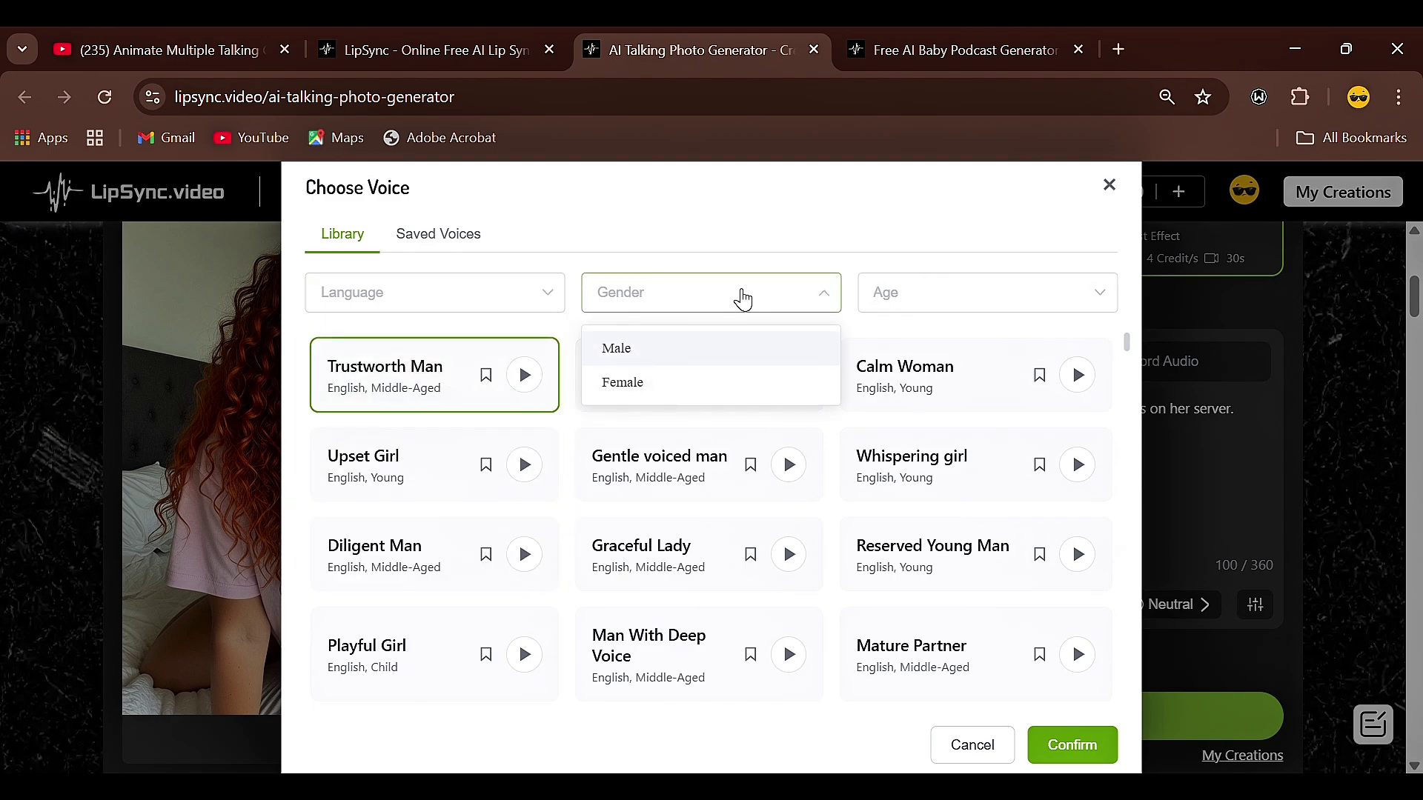
{"action": "left_click", "coordinate": [974, 294]}
{"action": "left_click", "coordinate": [835, 249]}
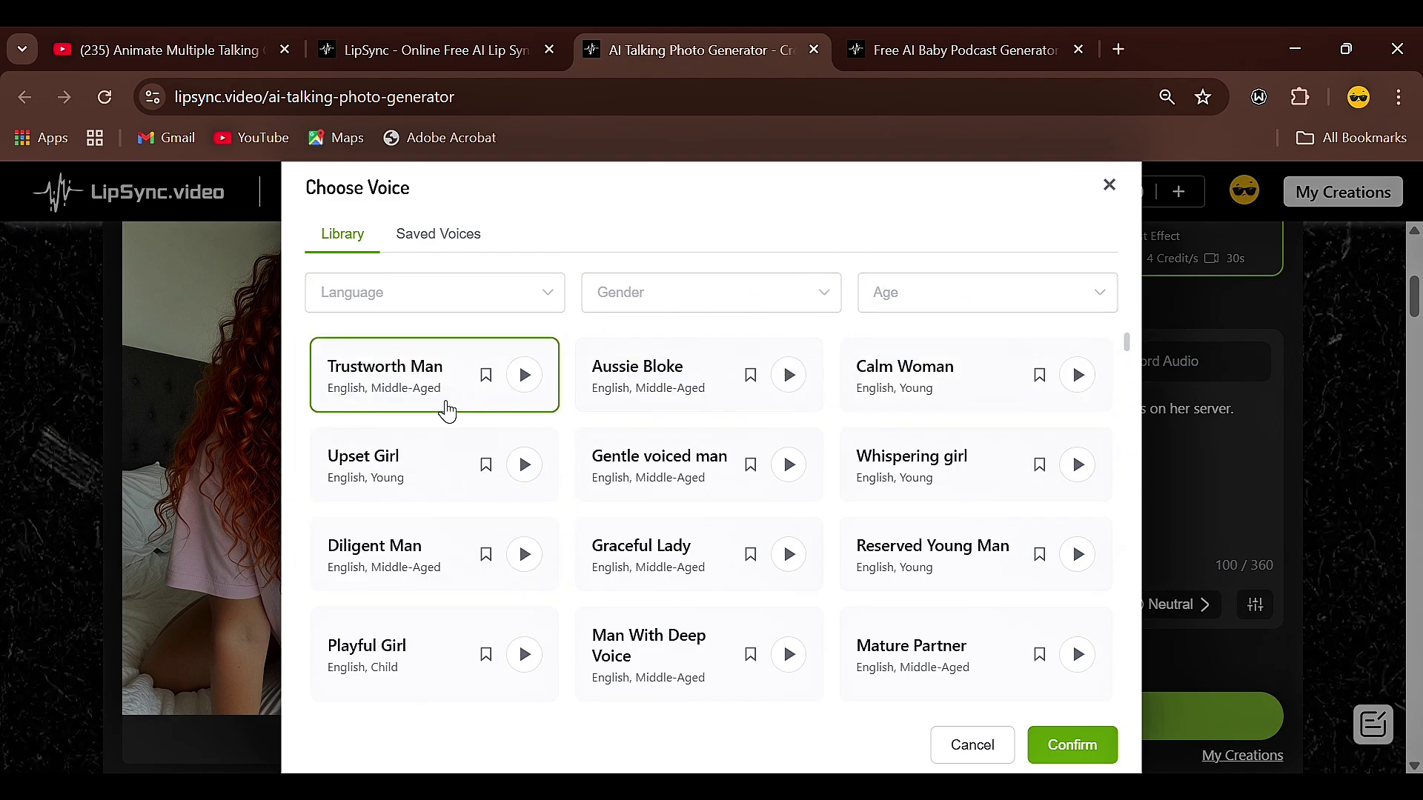
{"action": "left_click", "coordinate": [1074, 747]}
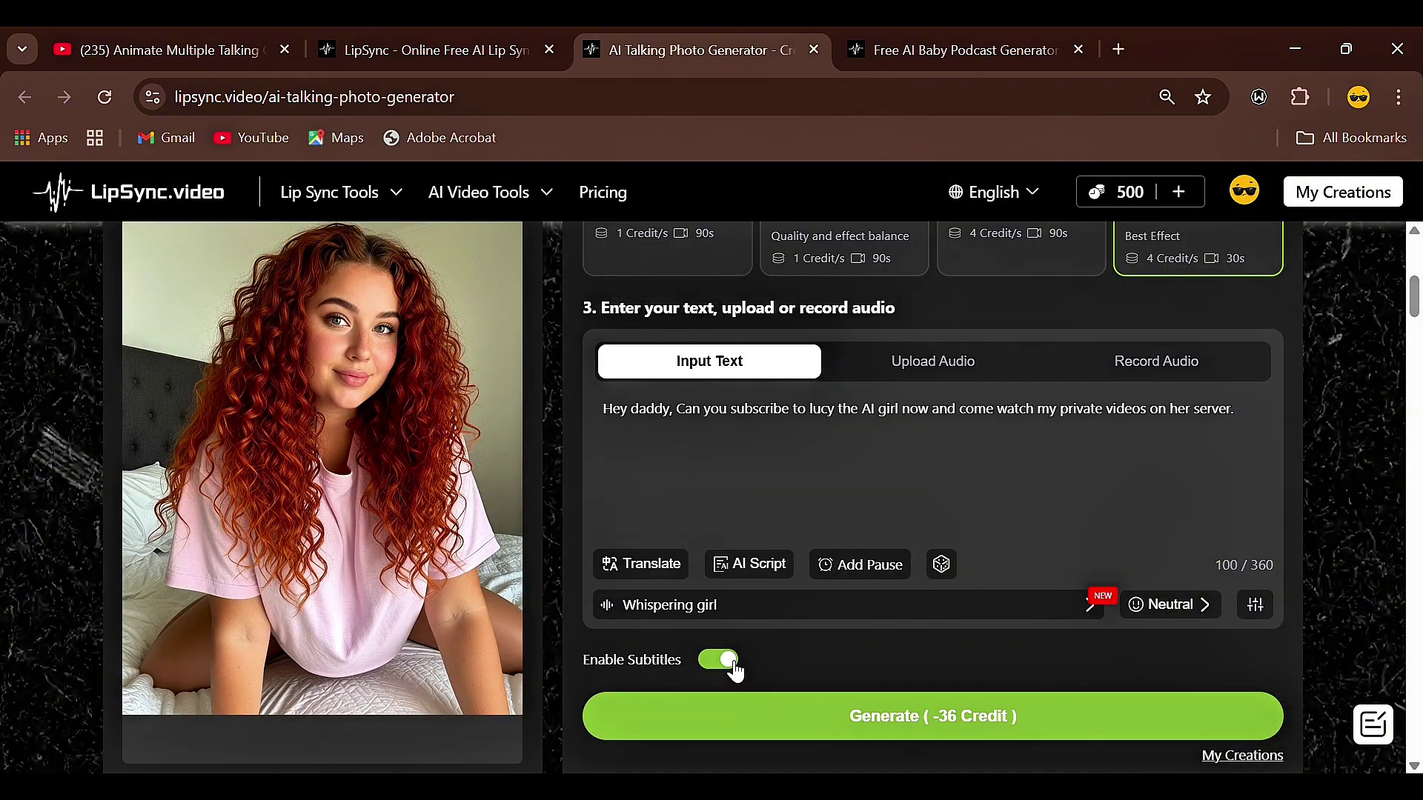
Check the emotion options and generate the talking photo for 36 credits.
{"action": "left_click", "coordinate": [1186, 608]}
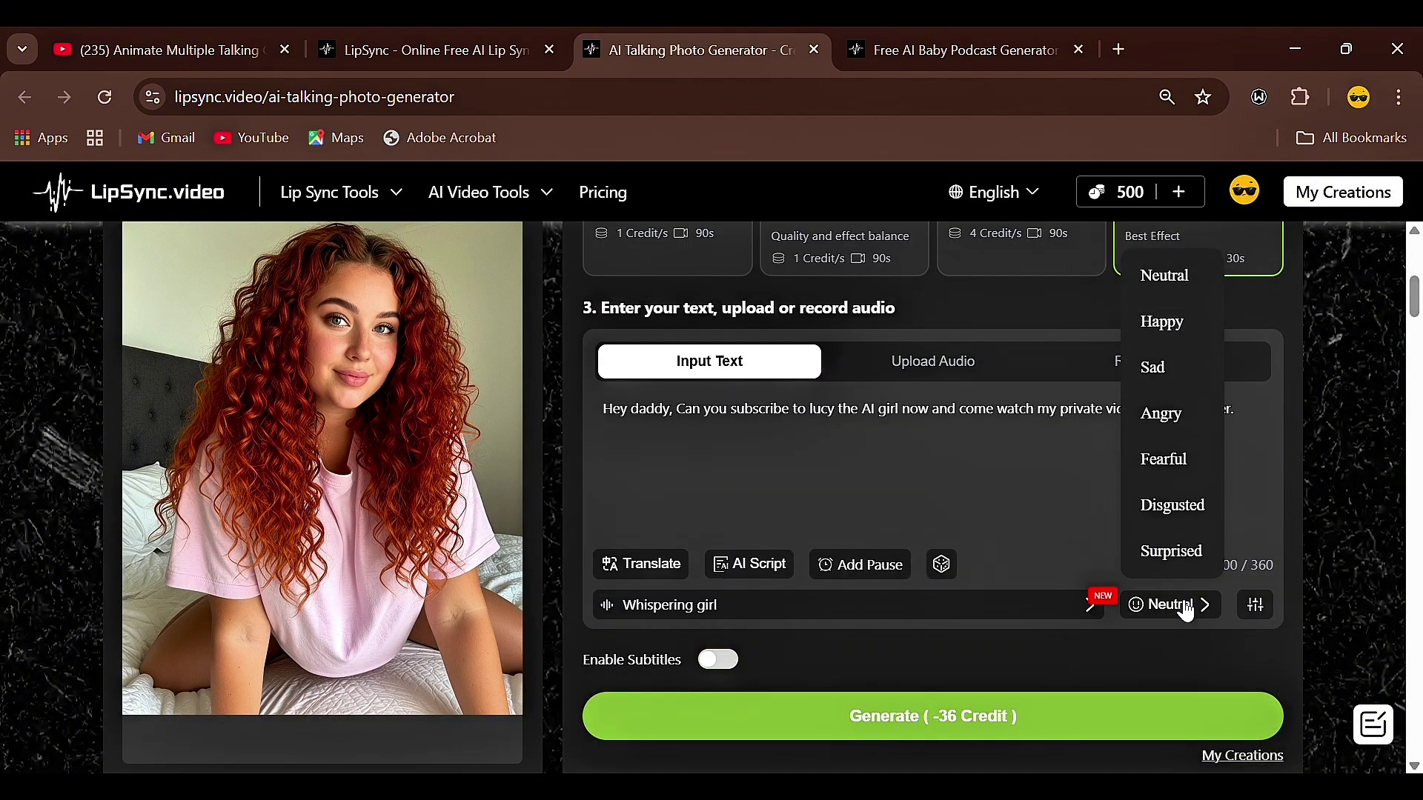
{"action": "scroll", "coordinate": [1090, 512], "scroll_direction": "down", "scroll_amount": 1}
{"action": "left_click", "coordinate": [988, 613]}
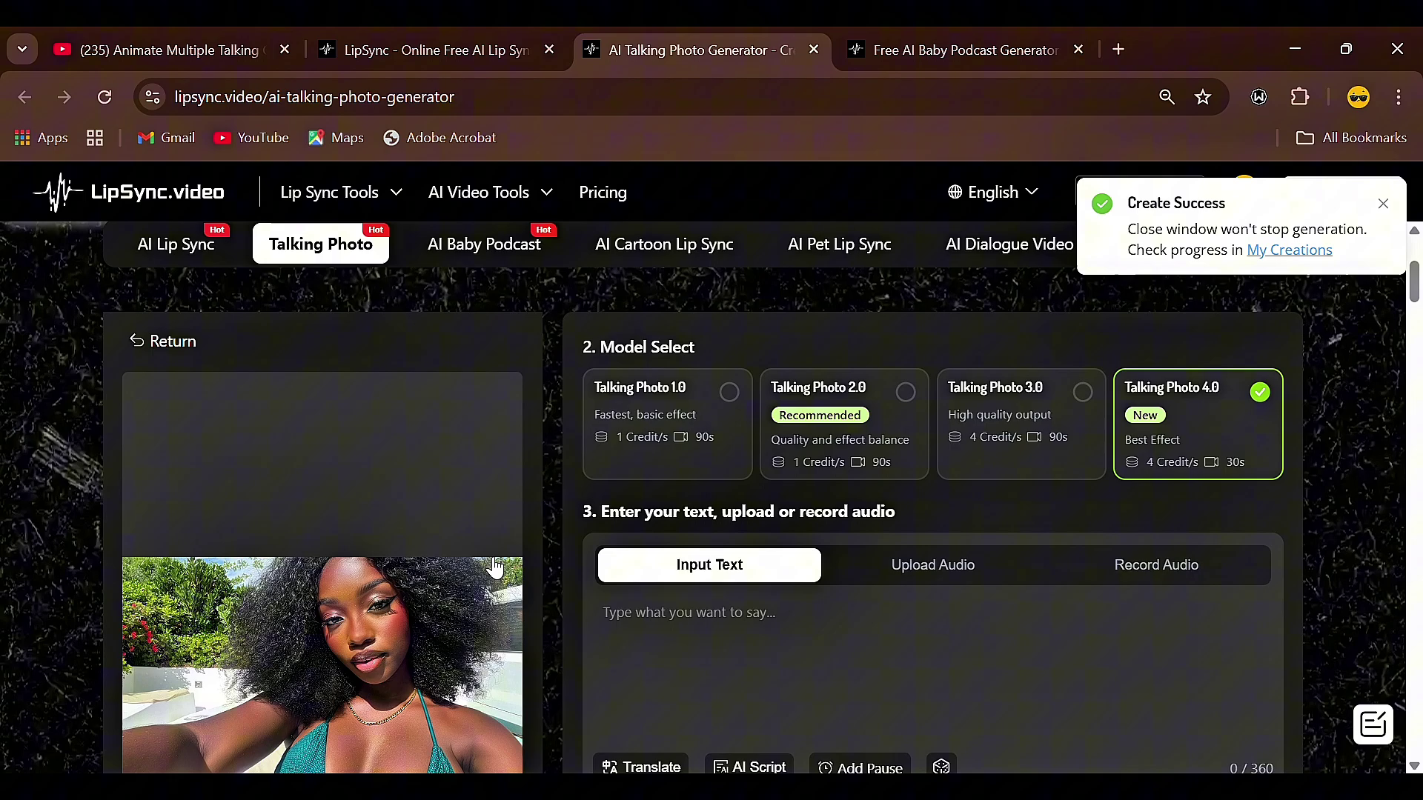
{"action": "scroll", "coordinate": [667, 533], "scroll_direction": "down", "scroll_amount": 3}
{"action": "type", "text": "Hey guys, now you can create perfect lipsync for free. and don't forget the credits renew after 24 hours. Now subcribe to Lucy the"}
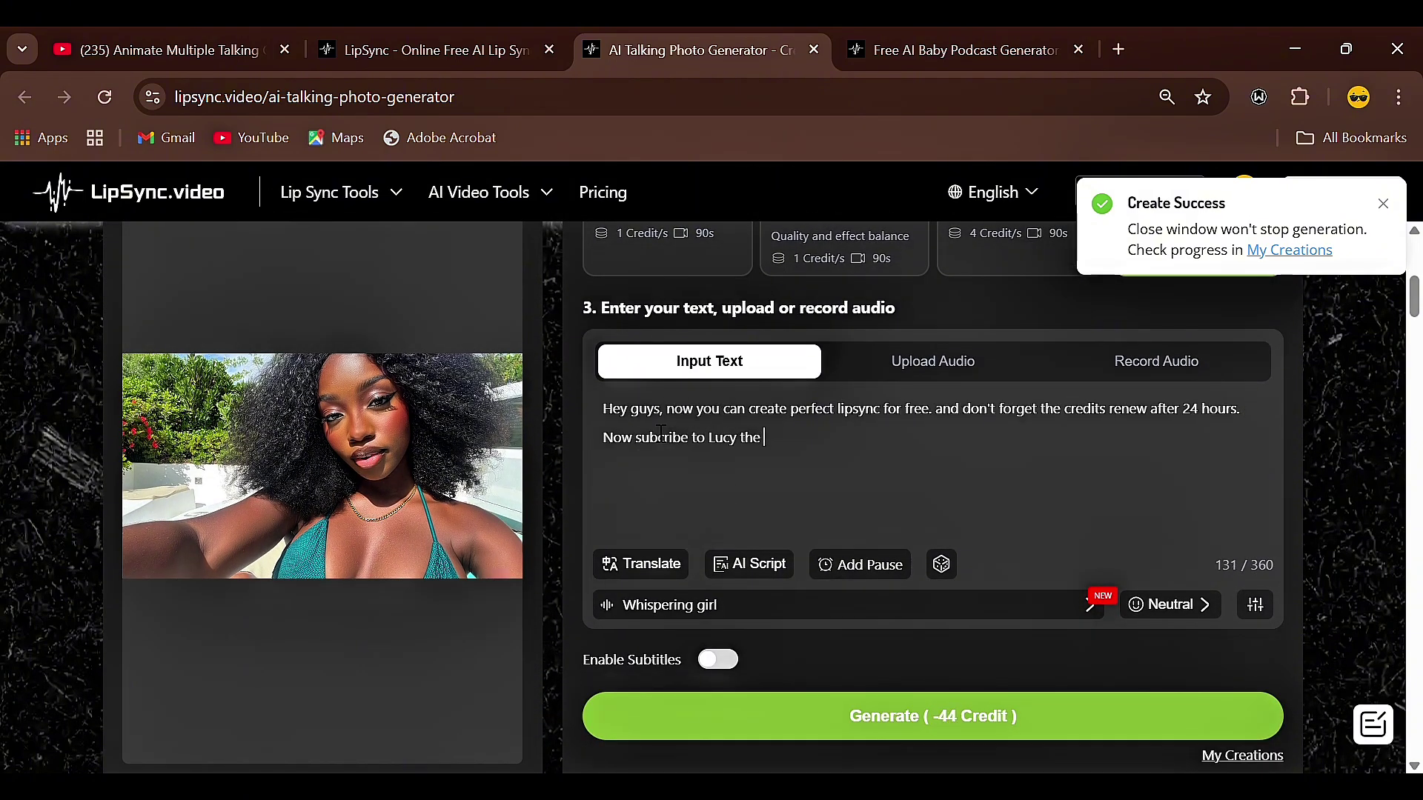
{"action": "type", "text": "AI girl."}
Insert a 0.2-second pause after 'free.' in the script, then bring up the voice library.
{"action": "left_click", "coordinate": [887, 564]}
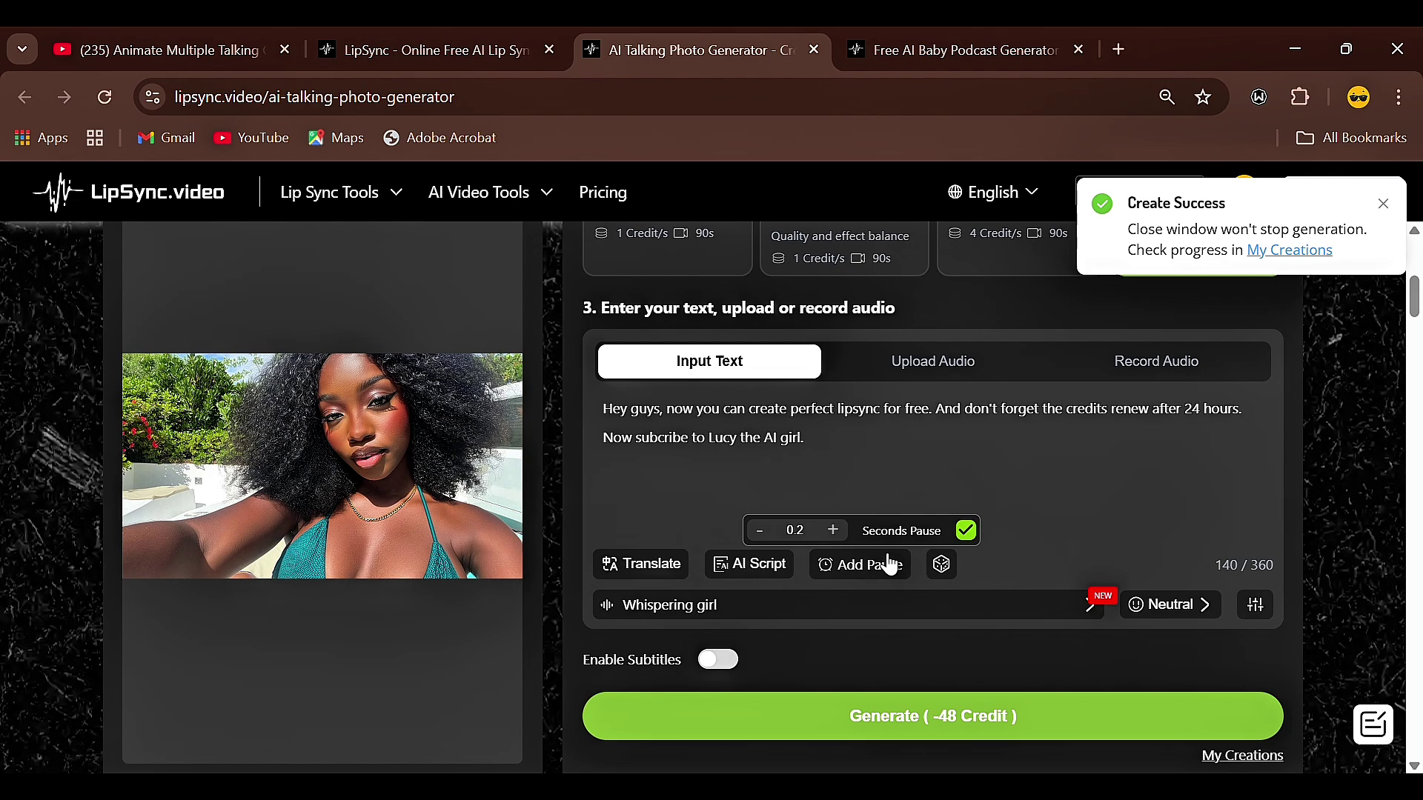
{"action": "left_click", "coordinate": [965, 531]}
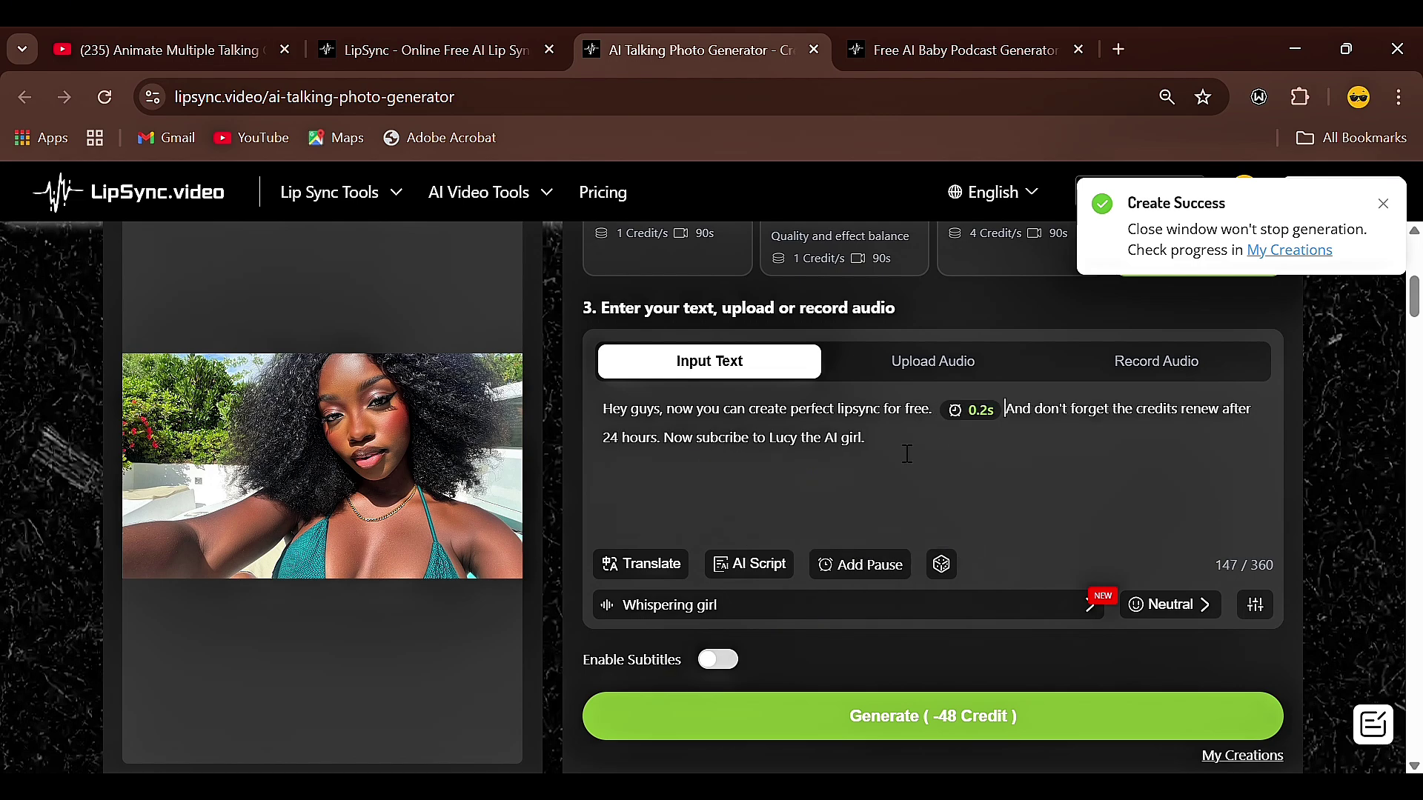
{"action": "left_click", "coordinate": [669, 605]}
Filter voices to English, female and young, preview a sample, and confirm Upset Girl.
{"action": "left_click", "coordinate": [435, 291]}
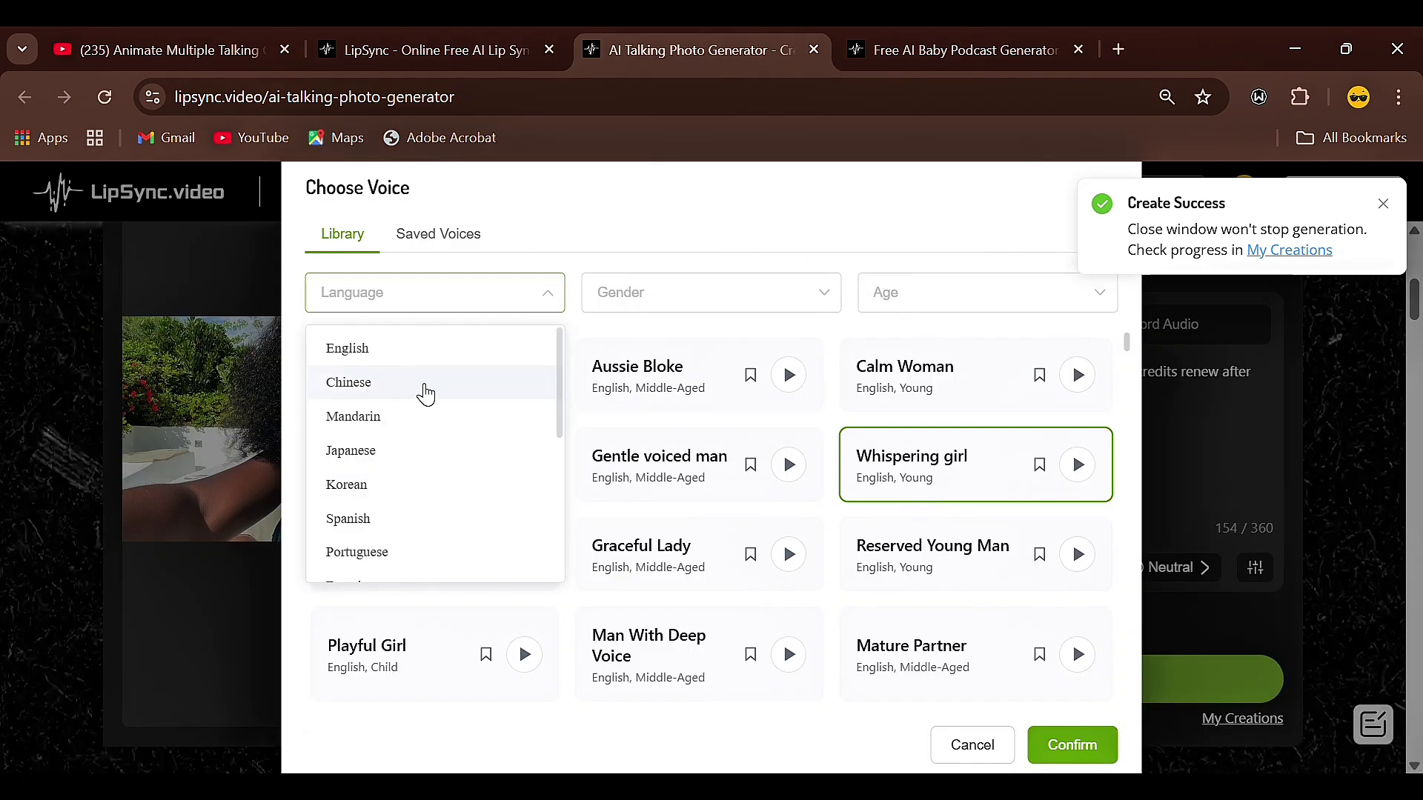
{"action": "left_click", "coordinate": [355, 345]}
{"action": "left_click", "coordinate": [712, 291]}
{"action": "left_click", "coordinate": [723, 384]}
{"action": "left_click", "coordinate": [987, 291]}
{"action": "left_click", "coordinate": [943, 385]}
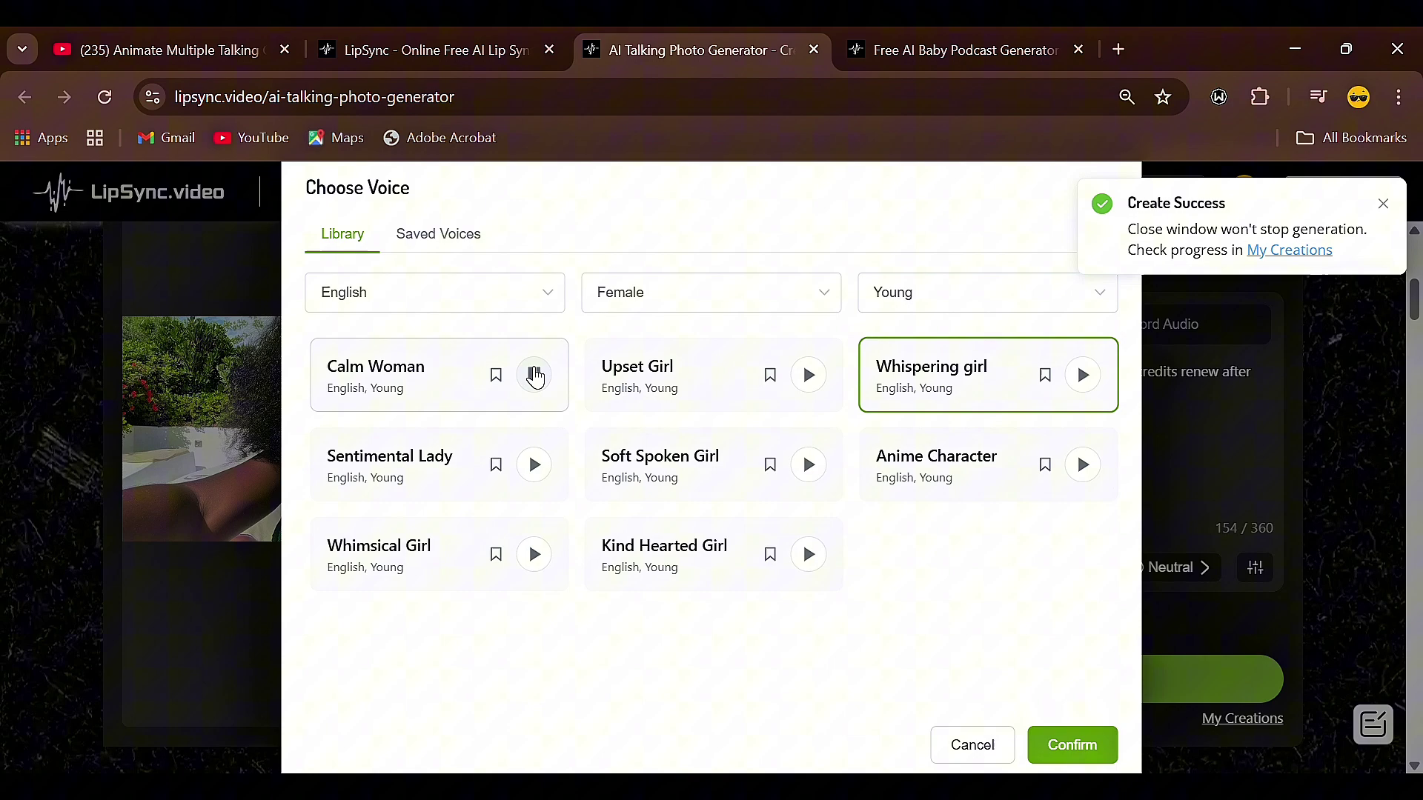
{"action": "left_click", "coordinate": [538, 565]}
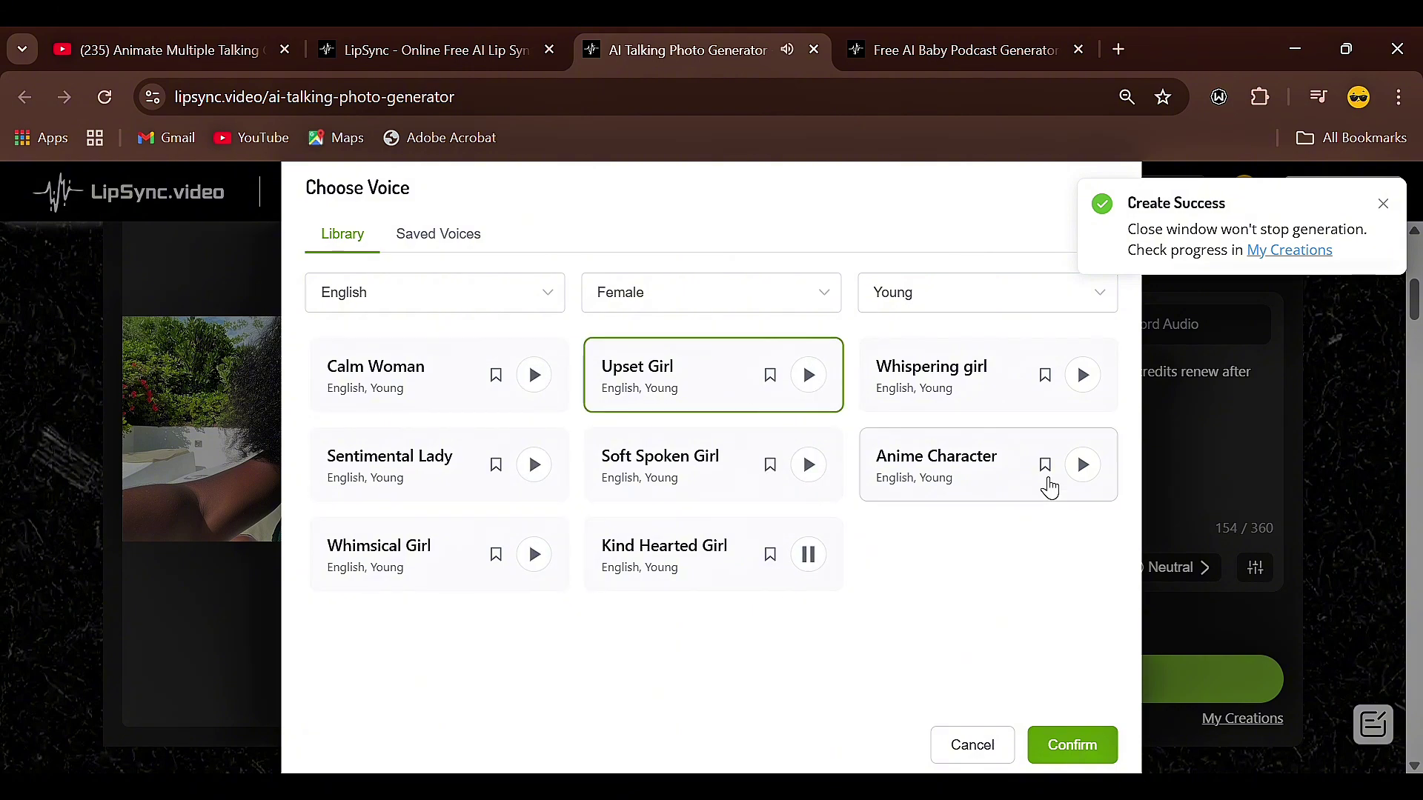
{"action": "left_click", "coordinate": [1072, 745]}
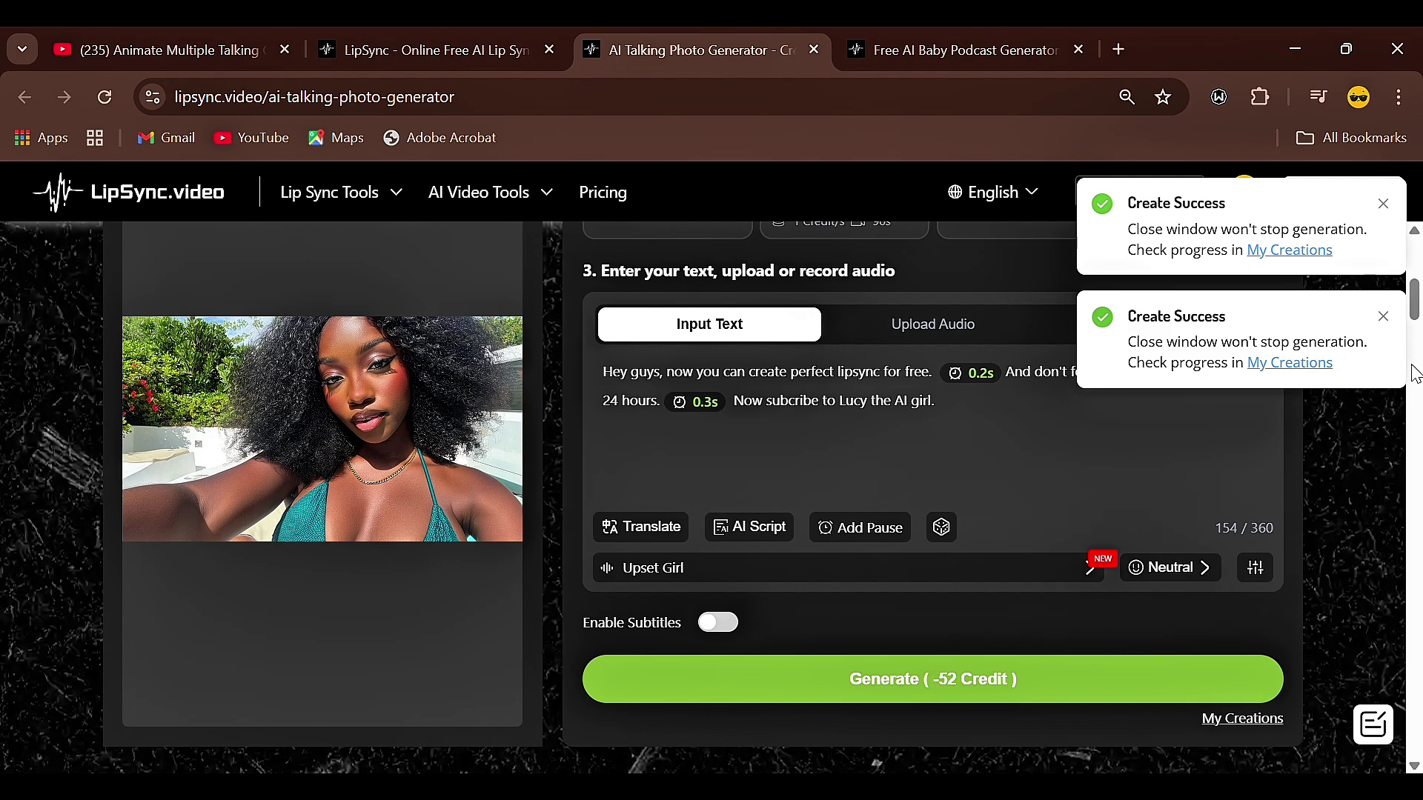
Return to the AI Lip Sync page and select the Lip Sync 2.0 model.
{"action": "key", "text": "ctrl+shift+Tab"}
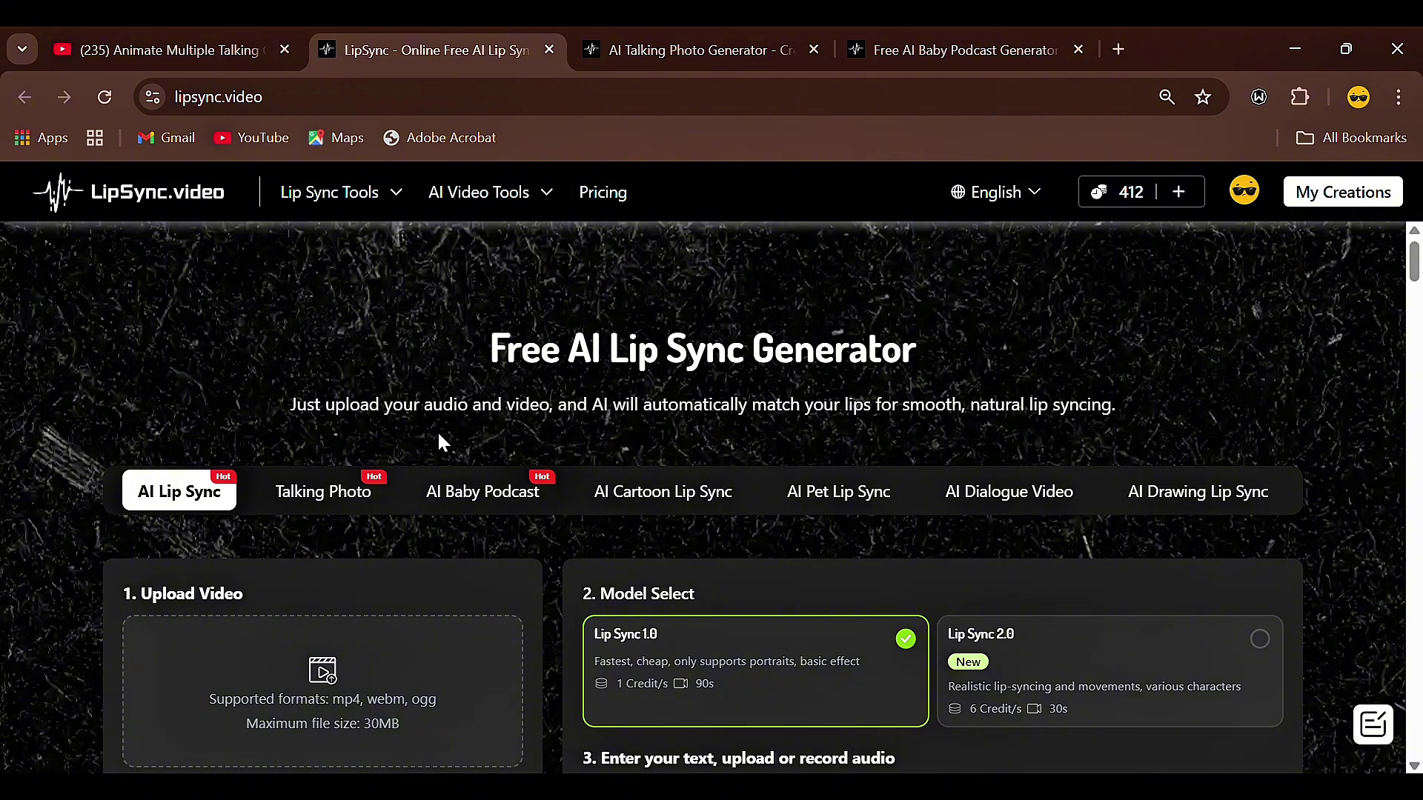
{"action": "scroll", "coordinate": [439, 435], "scroll_direction": "down", "scroll_amount": 3}
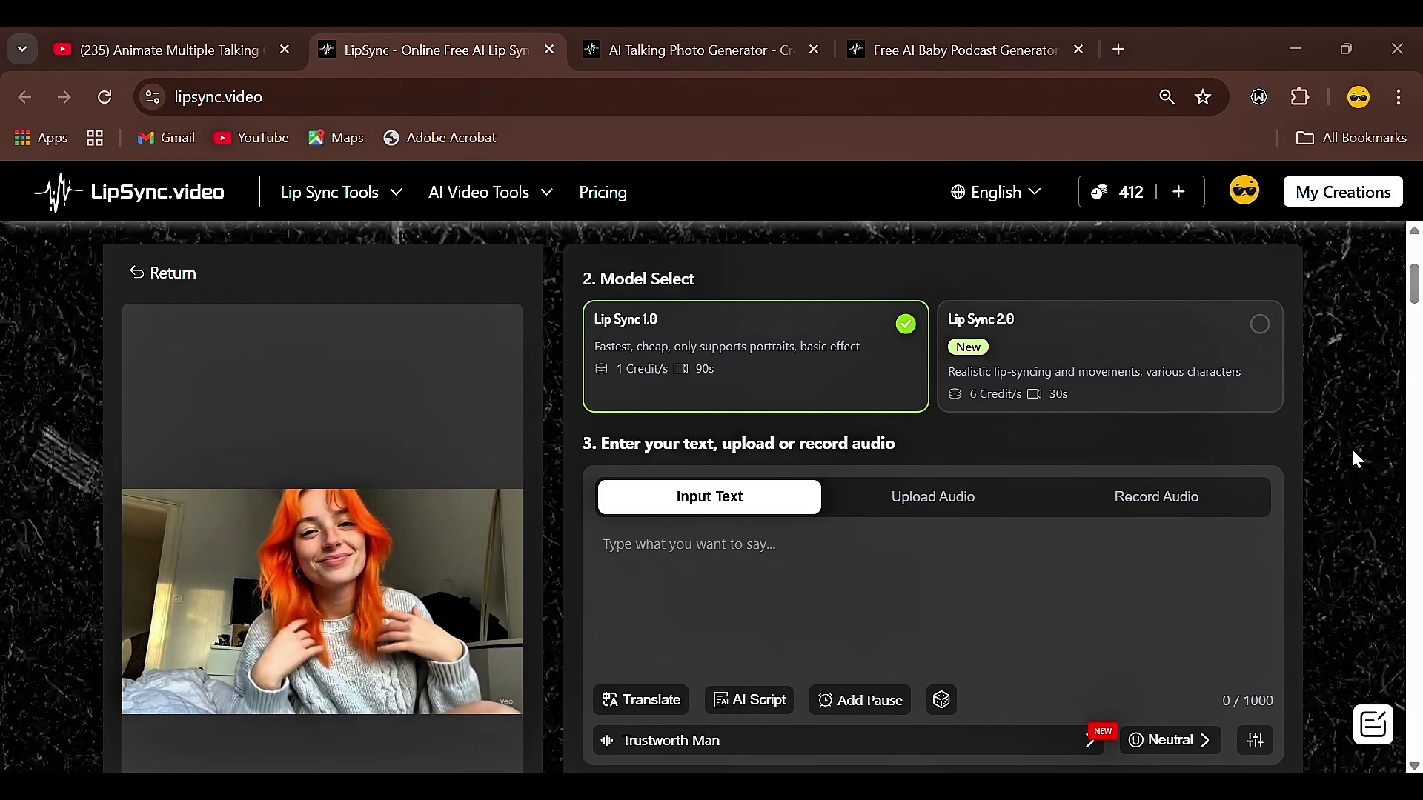
{"action": "left_click", "coordinate": [1118, 323]}
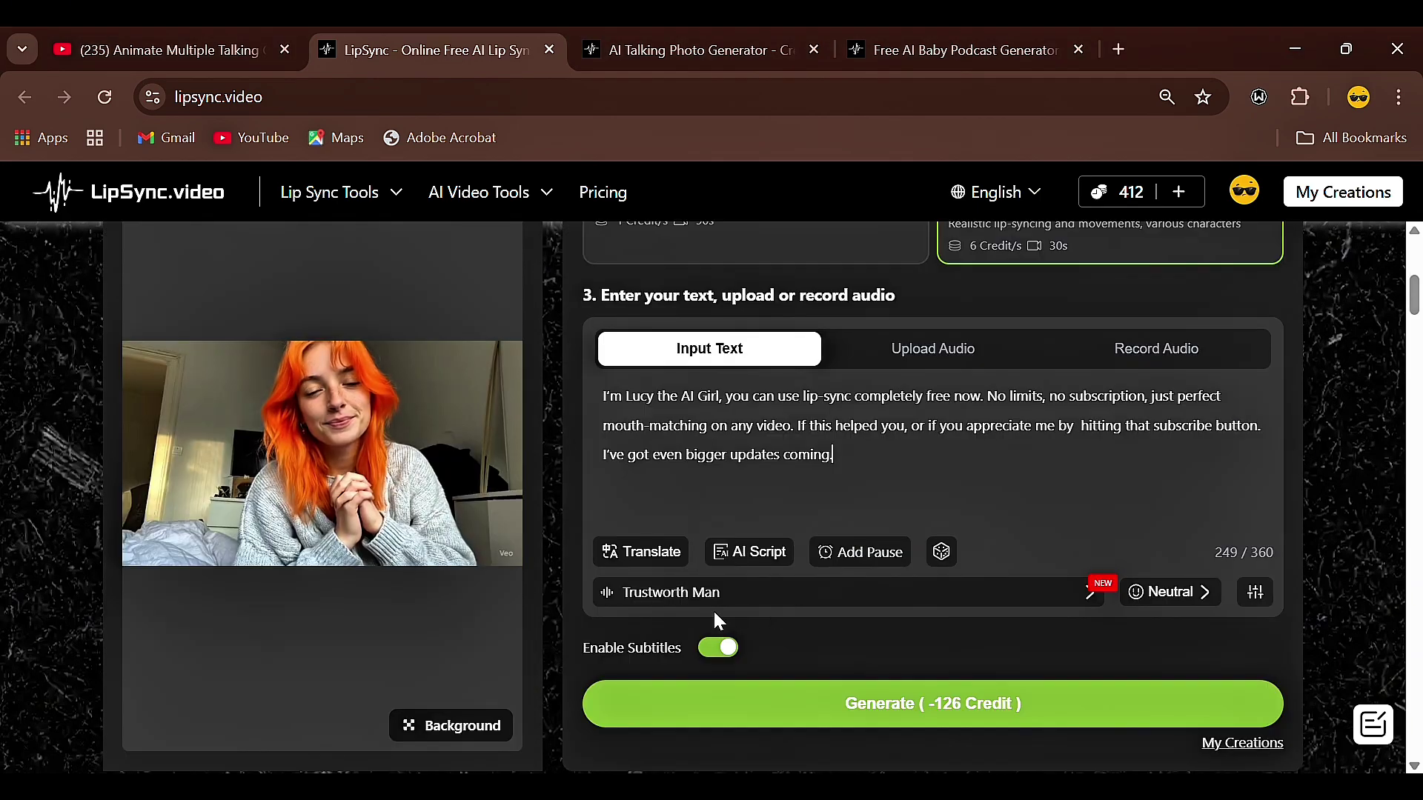
Confirm Assertive Queen as the voice for the red-haired woman's lip-sync video.
{"action": "left_click", "coordinate": [727, 600]}
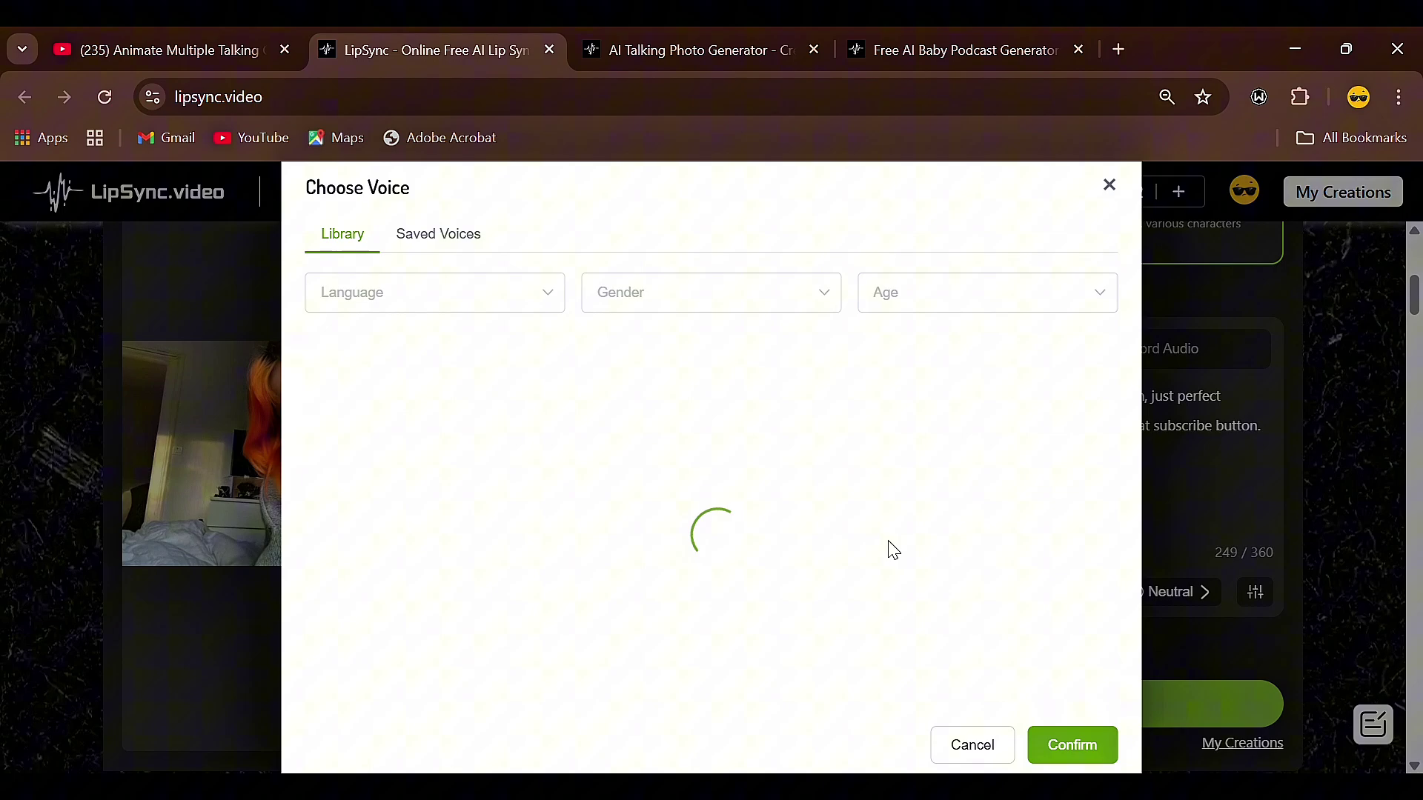
{"action": "left_click", "coordinate": [1056, 750]}
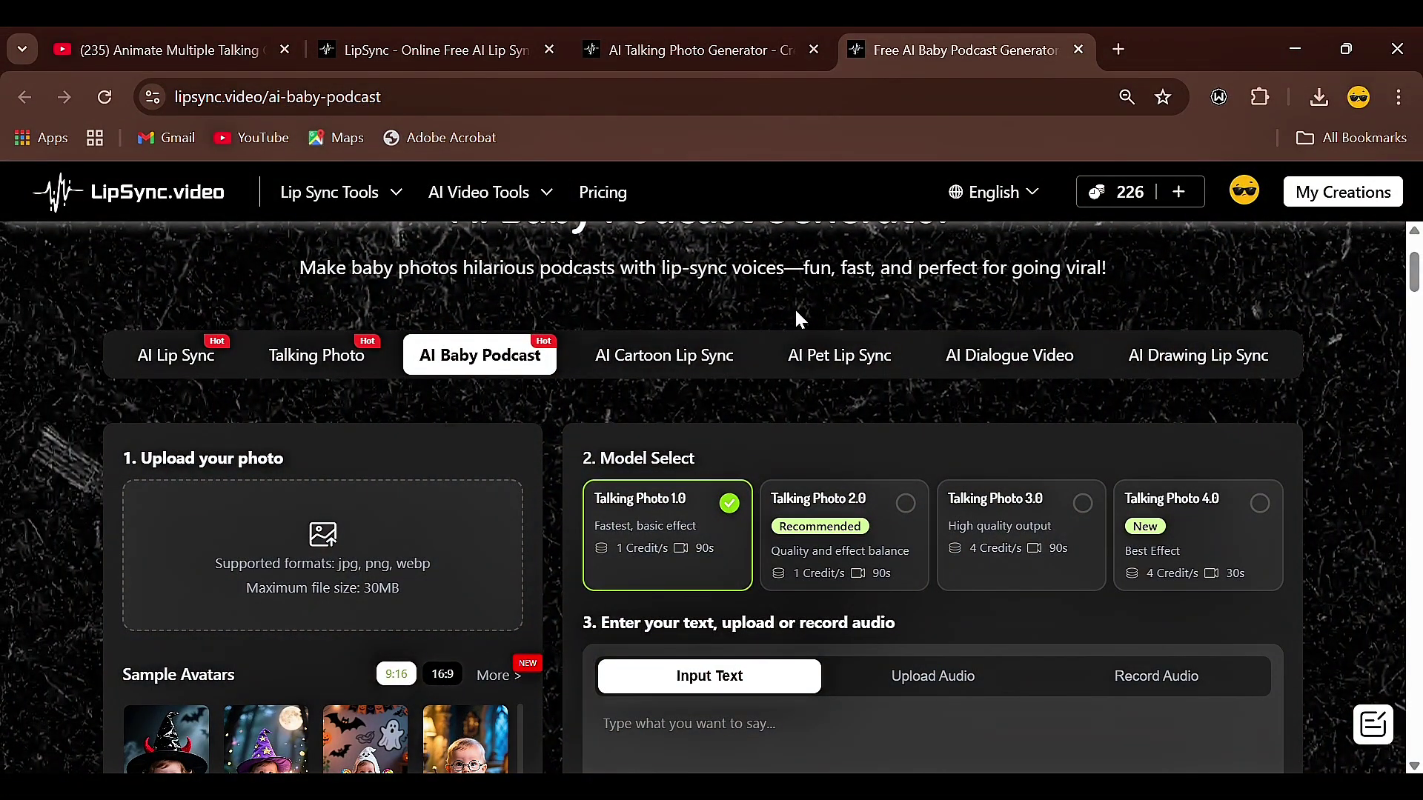
Upload the baby photo, choose Talking Photo 4.0, and auto-fill a random Lucy script.
{"action": "left_click", "coordinate": [355, 569]}
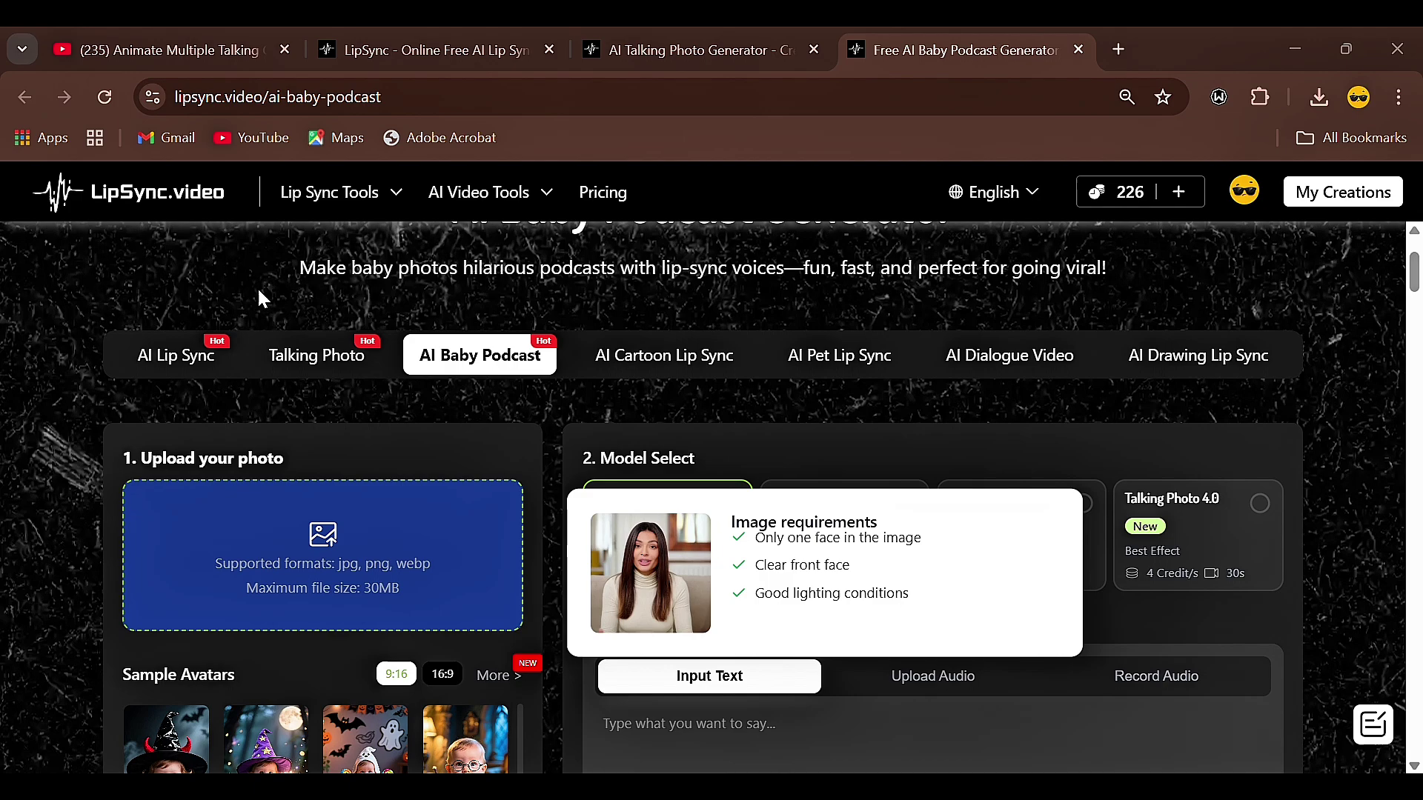
{"action": "key", "text": "Return"}
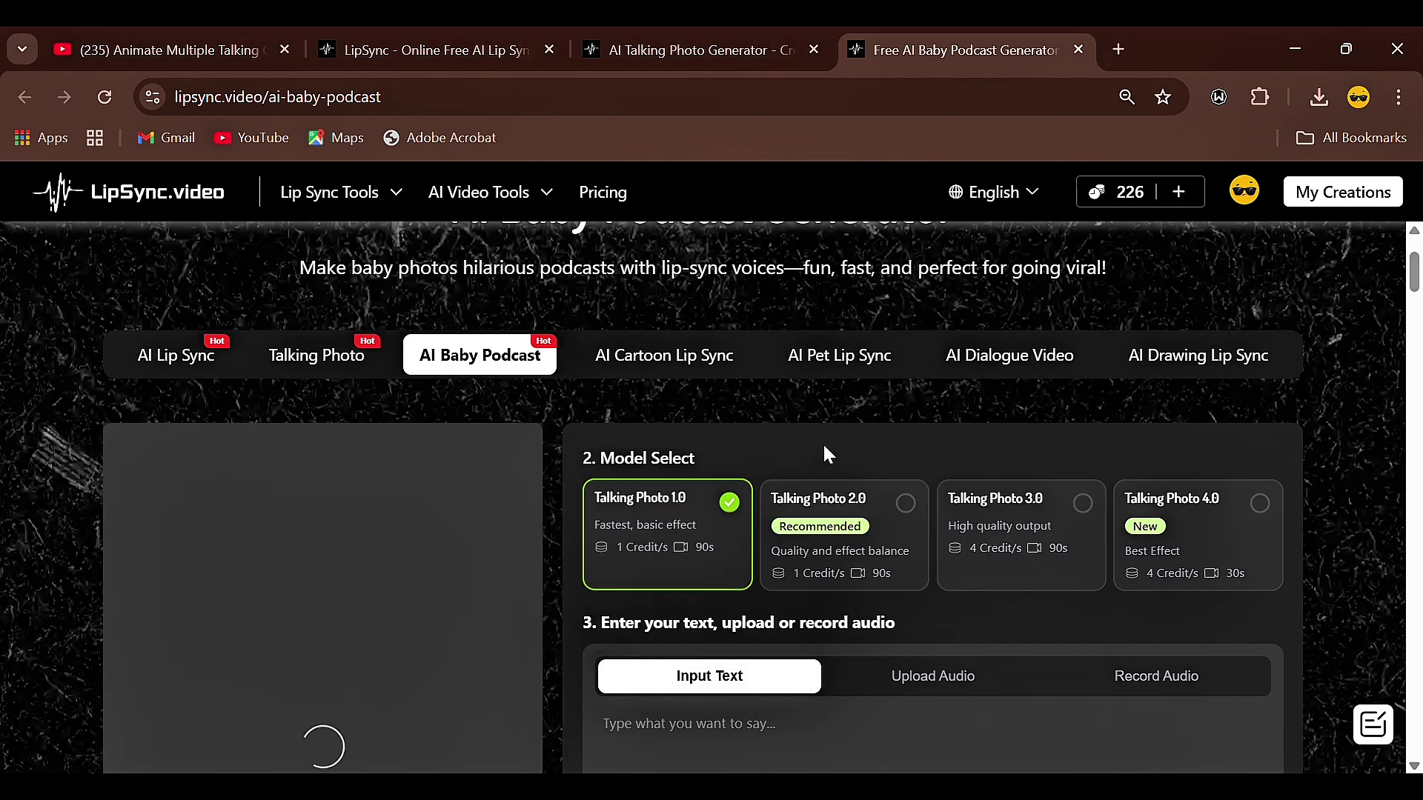
{"action": "scroll", "coordinate": [773, 468], "scroll_direction": "down", "scroll_amount": 2}
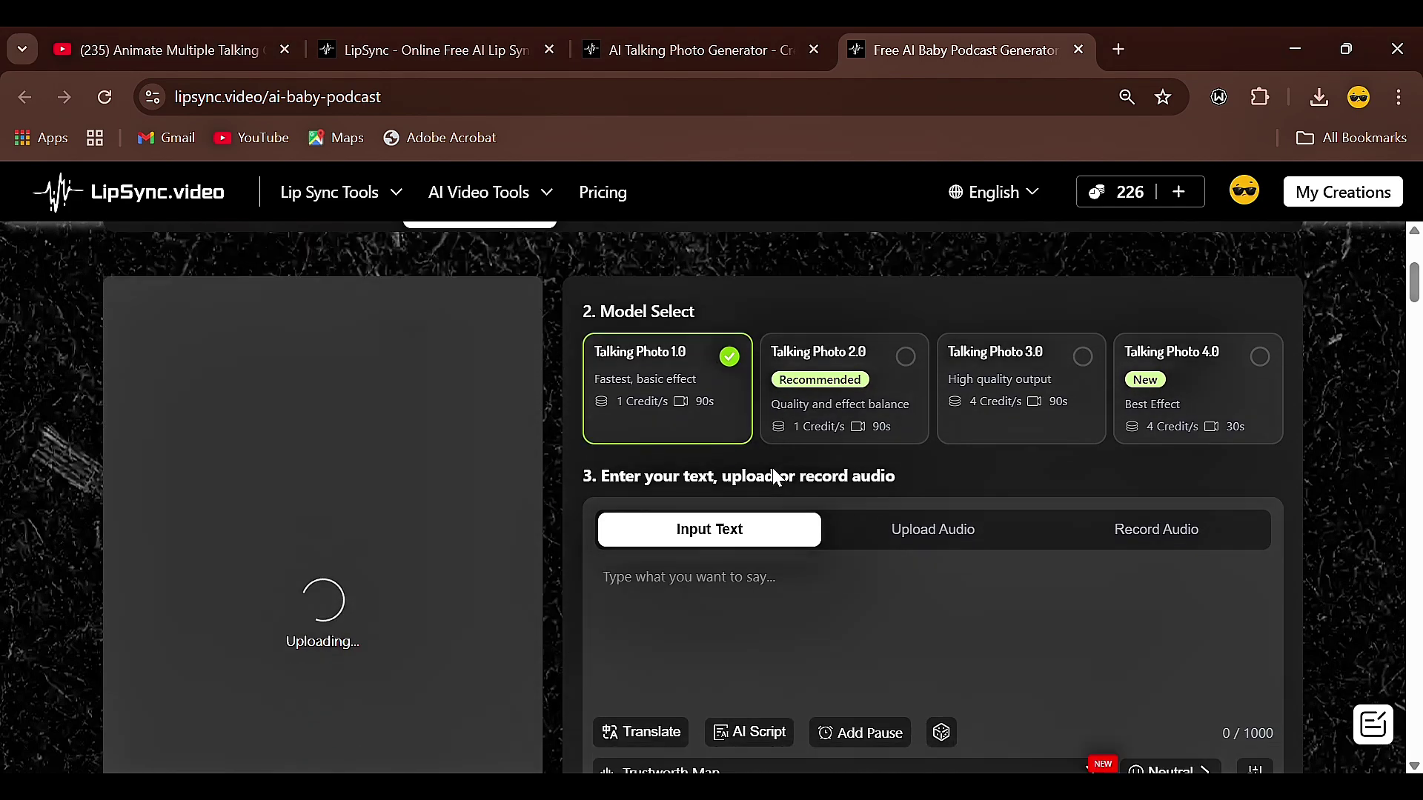
{"action": "left_click", "coordinate": [1223, 358]}
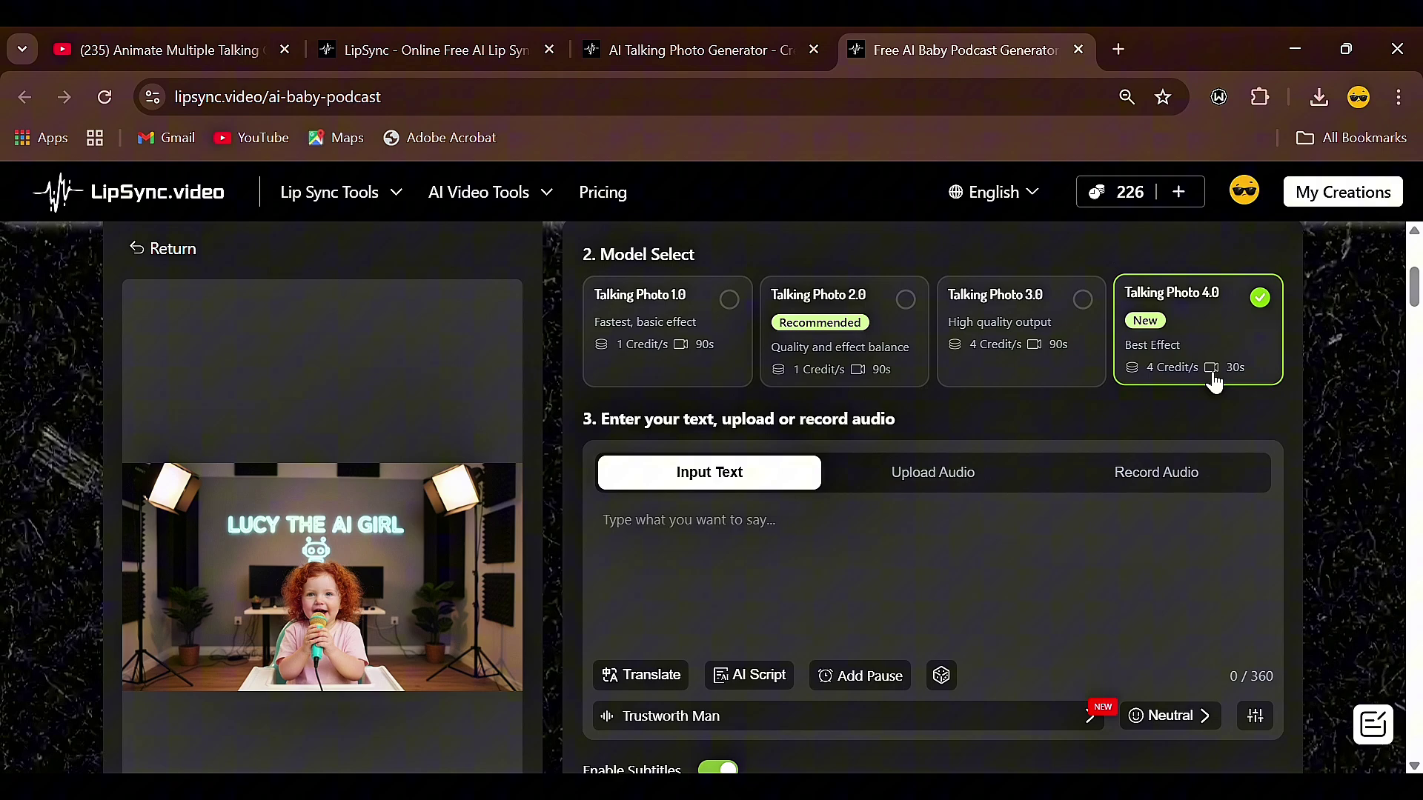
{"action": "left_click", "coordinate": [984, 554]}
{"action": "type", "text": "Mommy and Daddy say I should always pick the best, that's why I picked Lucy the AI Girl and subscribed."}
{"action": "scroll", "coordinate": [929, 609], "scroll_direction": "down", "scroll_amount": 2}
{"action": "left_click", "coordinate": [911, 586]}
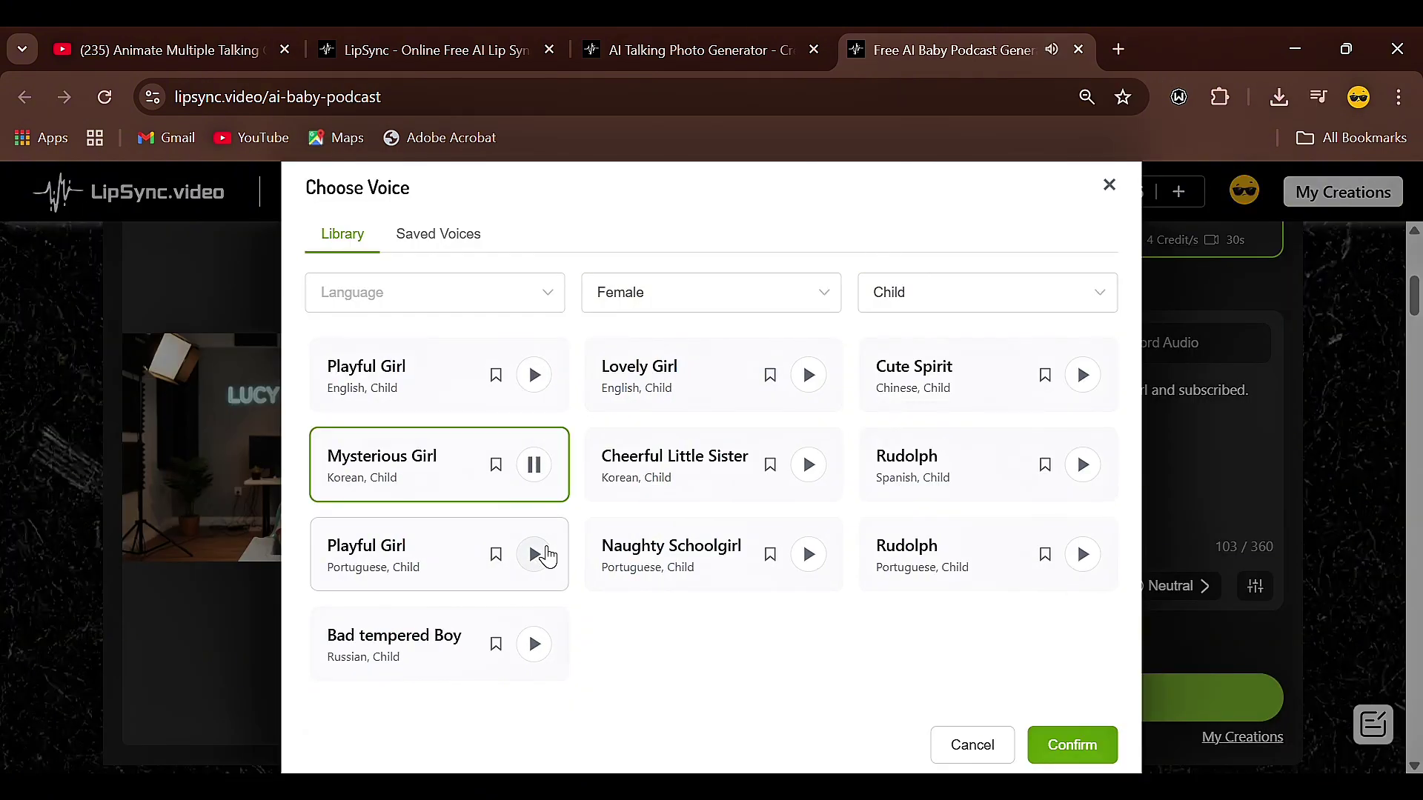
Select and confirm Lovely Girl as the baby podcast voice.
{"action": "left_click", "coordinate": [727, 371]}
{"action": "left_click", "coordinate": [1072, 746]}
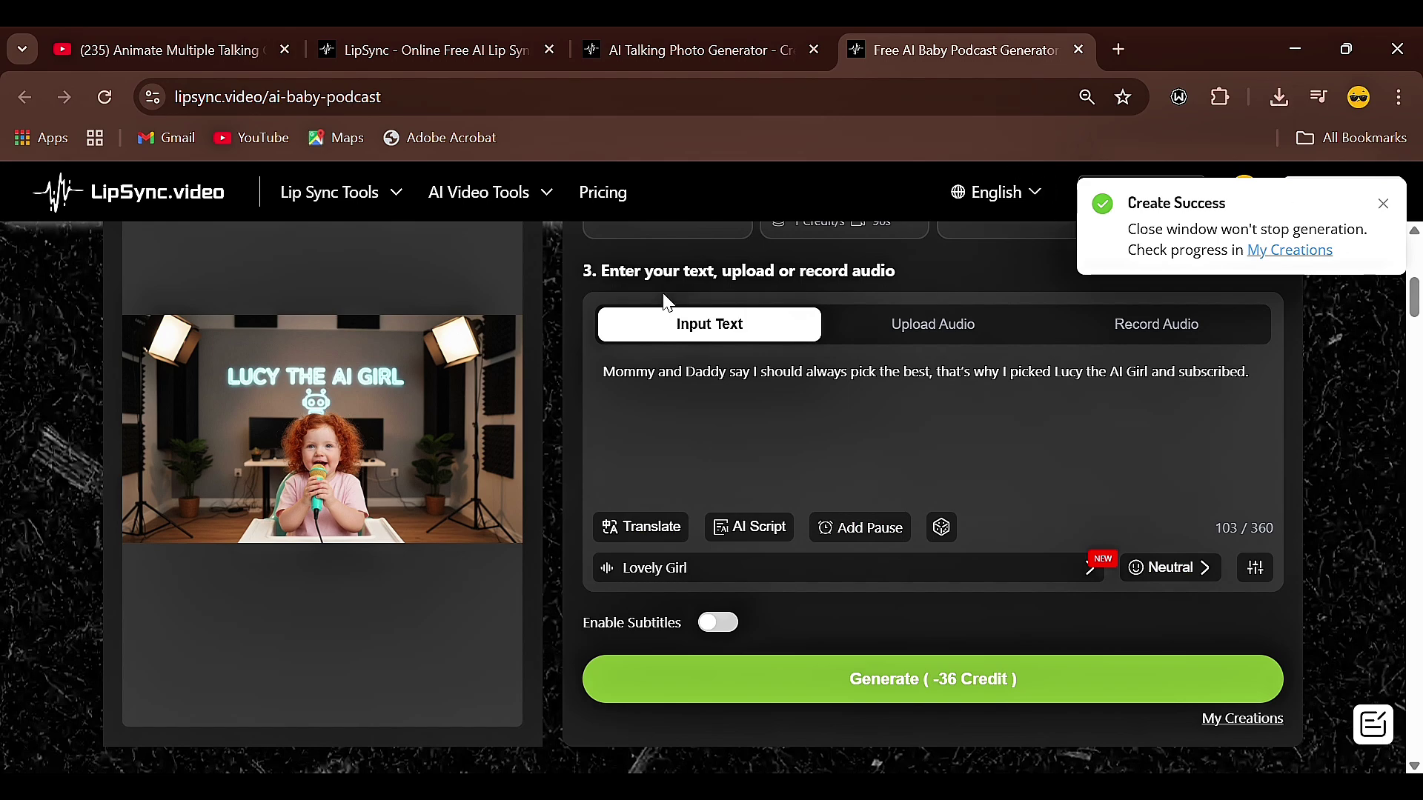
{"action": "scroll", "coordinate": [663, 300], "scroll_direction": "up", "scroll_amount": 1}
{"action": "scroll", "coordinate": [662, 290], "scroll_direction": "up", "scroll_amount": 4}
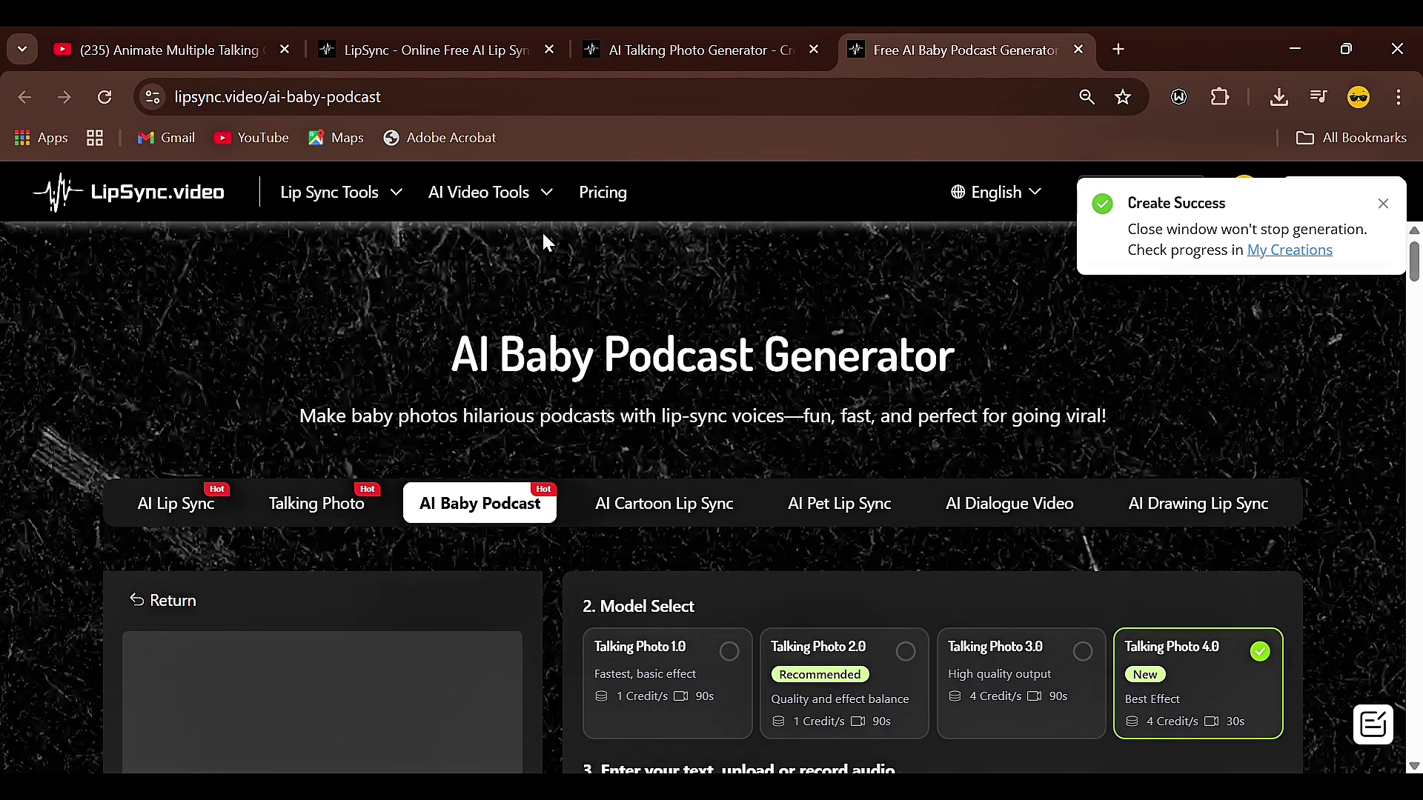
{"action": "mouse_move", "coordinate": [340, 192]}
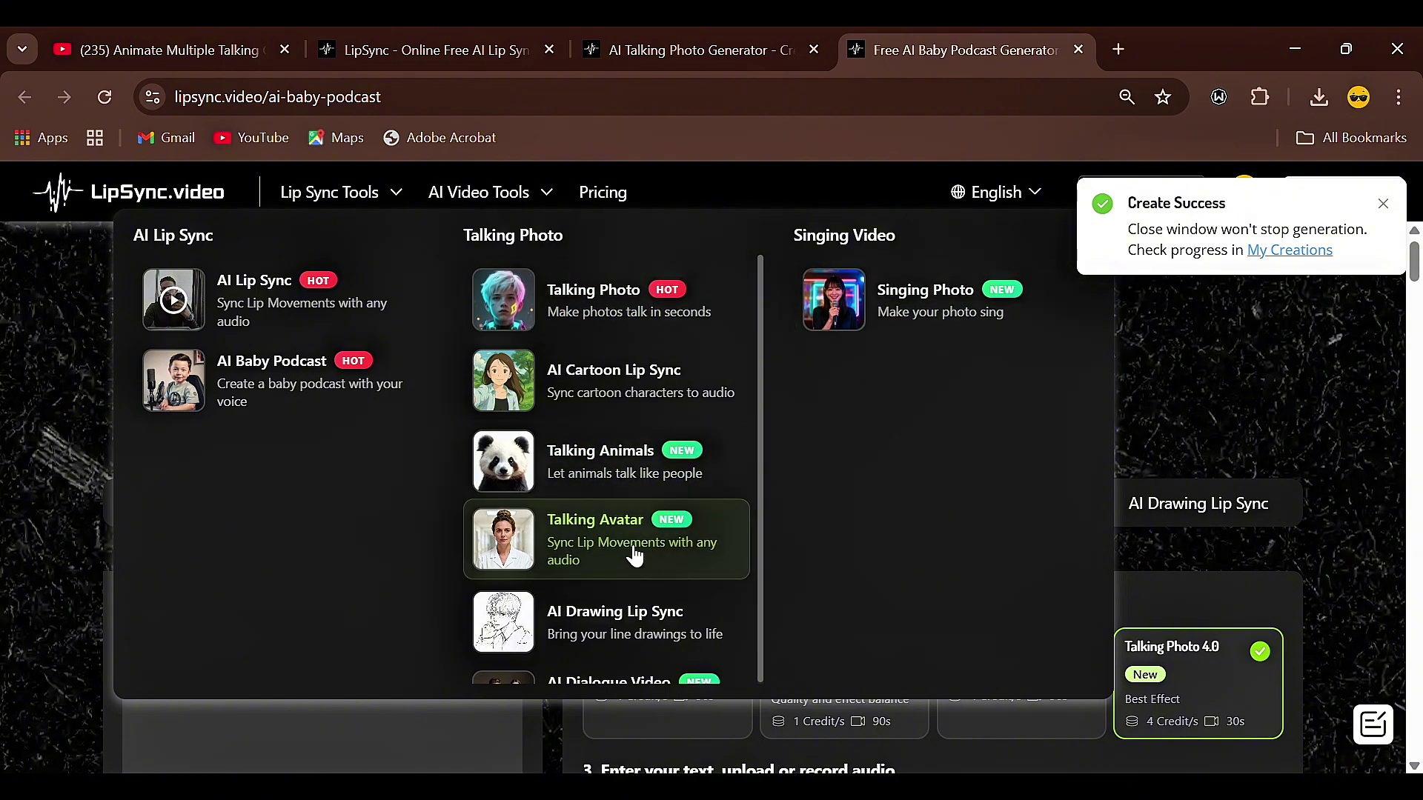
{"action": "scroll", "coordinate": [634, 555], "scroll_direction": "down", "scroll_amount": 1}
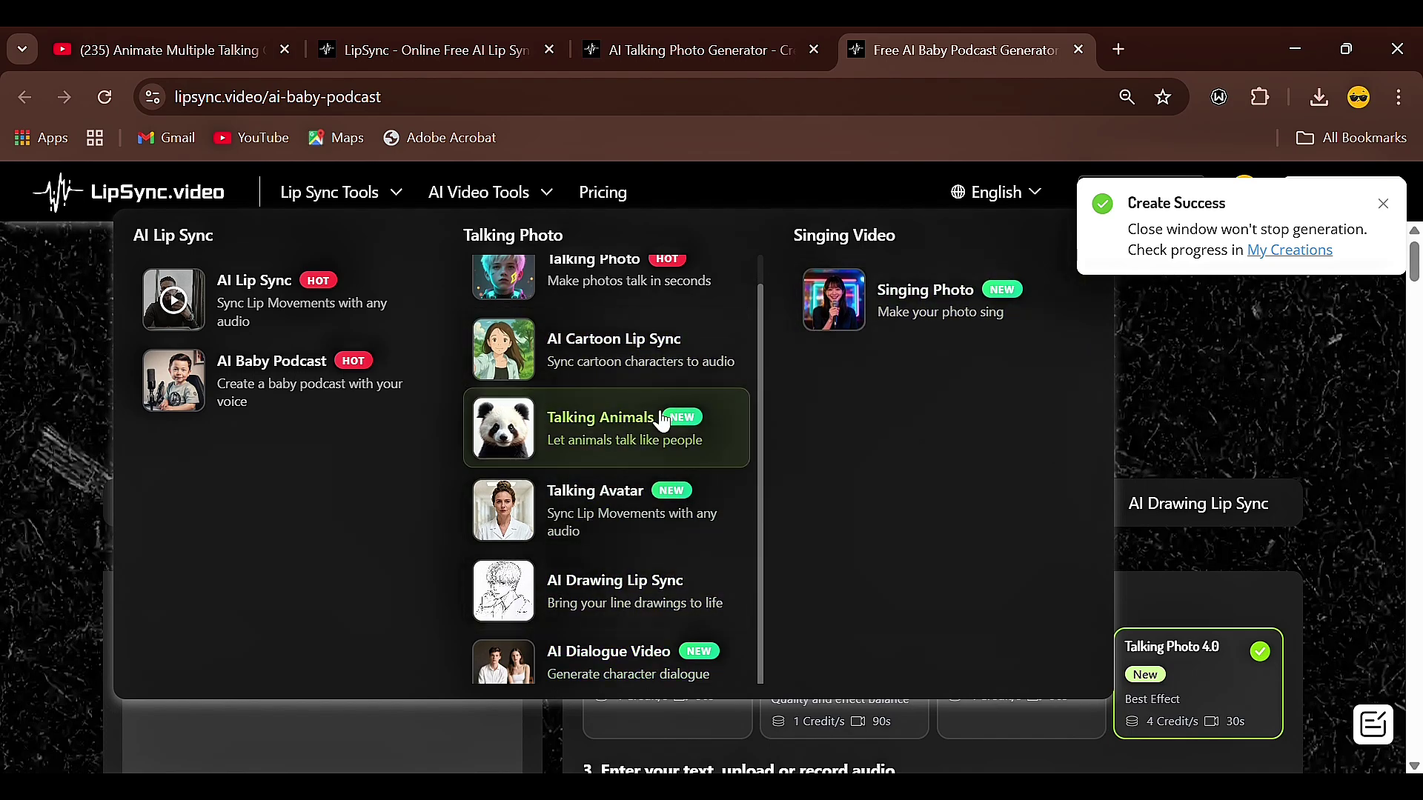
{"action": "scroll", "coordinate": [664, 419], "scroll_direction": "up", "scroll_amount": 1}
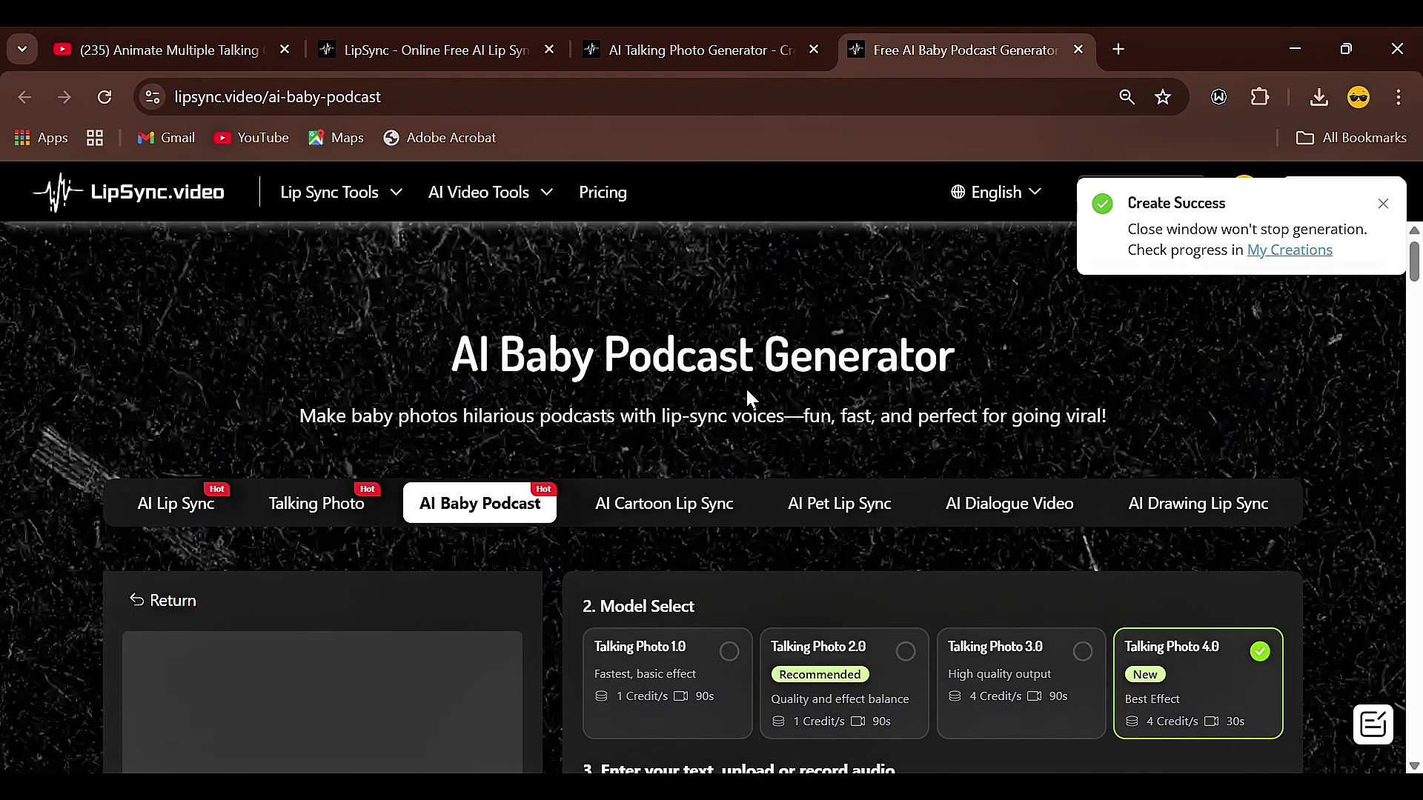
{"action": "scroll", "coordinate": [554, 464], "scroll_direction": "down", "scroll_amount": 5}
{"action": "scroll", "coordinate": [553, 464], "scroll_direction": "down", "scroll_amount": 3}
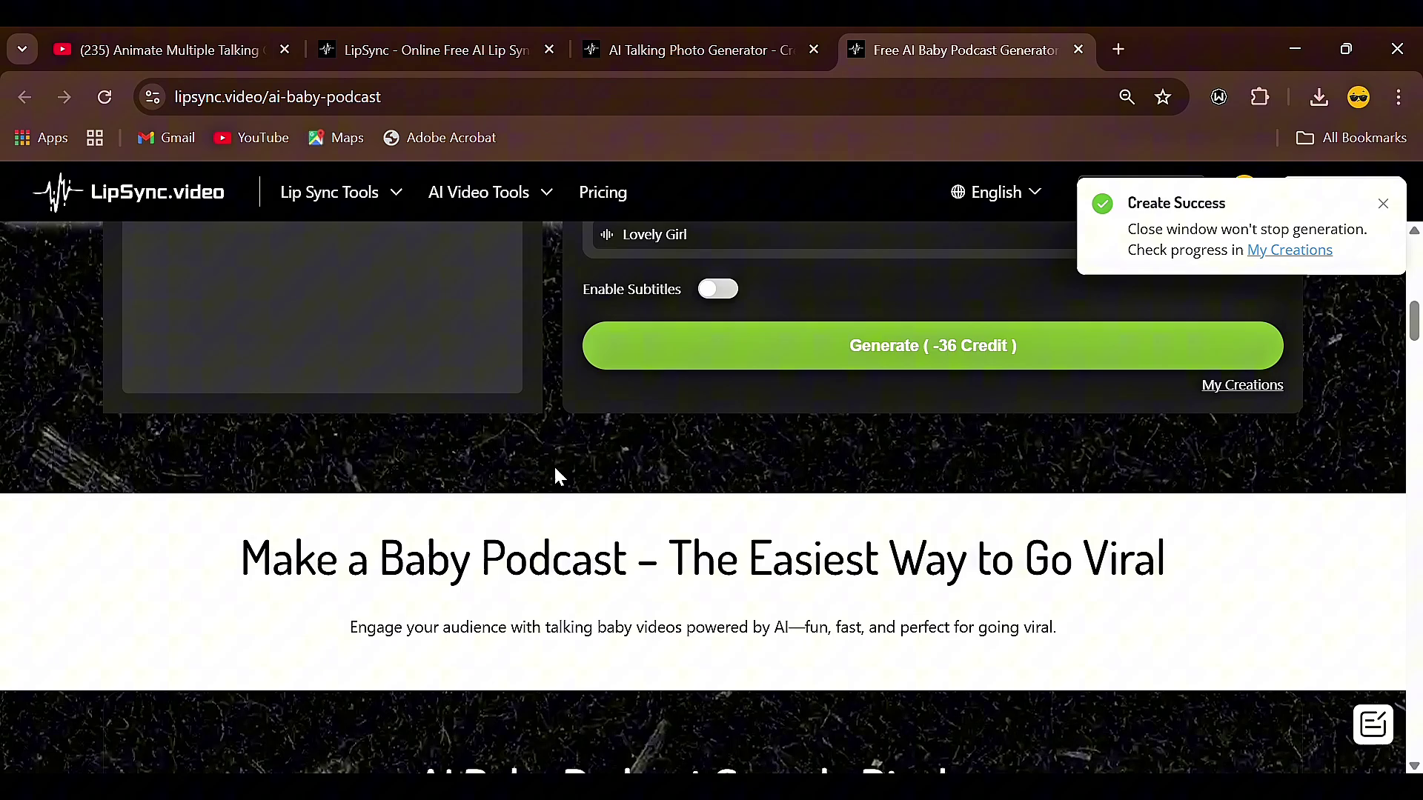
{"action": "scroll", "coordinate": [554, 465], "scroll_direction": "down", "scroll_amount": 1}
{"action": "scroll", "coordinate": [554, 465], "scroll_direction": "down", "scroll_amount": 5}
{"action": "scroll", "coordinate": [554, 464], "scroll_direction": "down", "scroll_amount": 2}
{"action": "scroll", "coordinate": [553, 465], "scroll_direction": "down", "scroll_amount": 3}
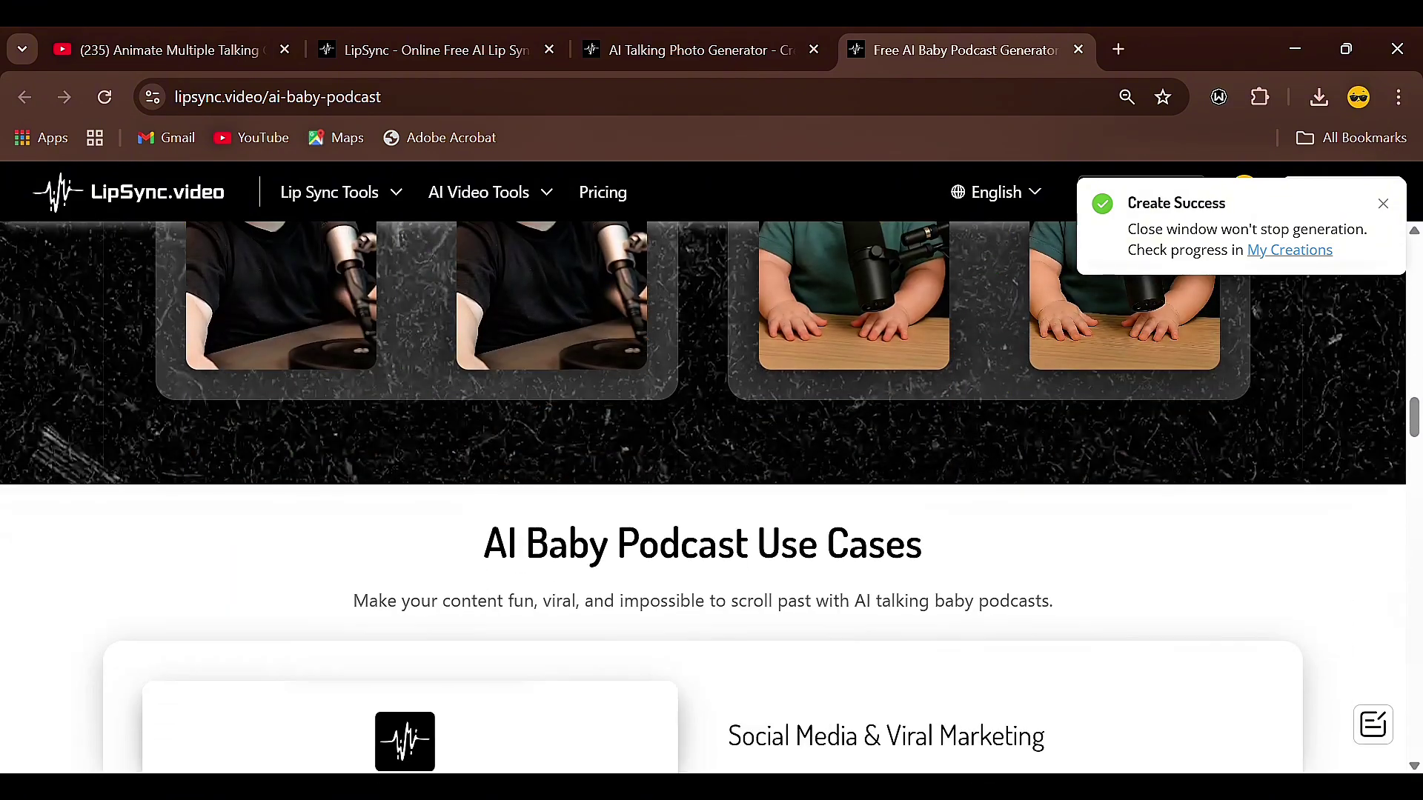
{"action": "scroll", "coordinate": [560, 475], "scroll_direction": "up", "scroll_amount": 3}
{"action": "scroll", "coordinate": [559, 474], "scroll_direction": "up", "scroll_amount": 2}
{"action": "scroll", "coordinate": [559, 474], "scroll_direction": "up", "scroll_amount": 2}
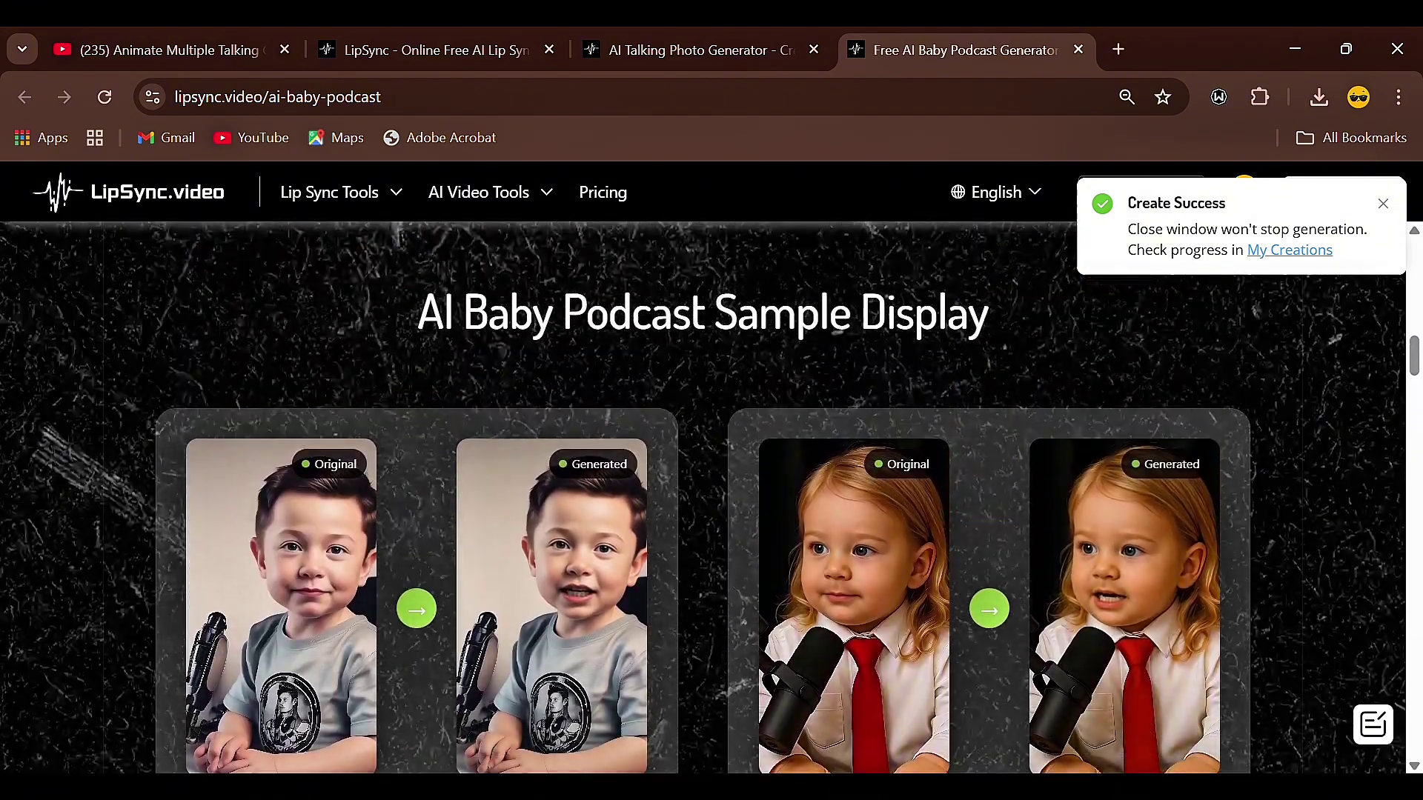